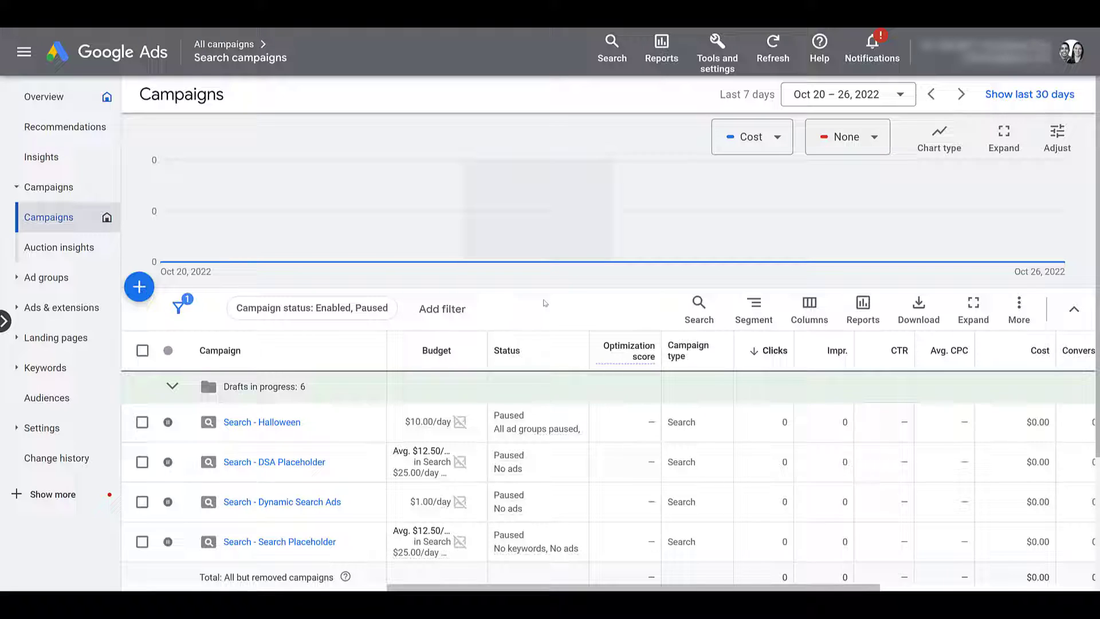
Create a new Leads-objective Search campaign, Leads-Search-8, and advance to its Bidding step
click(141, 287)
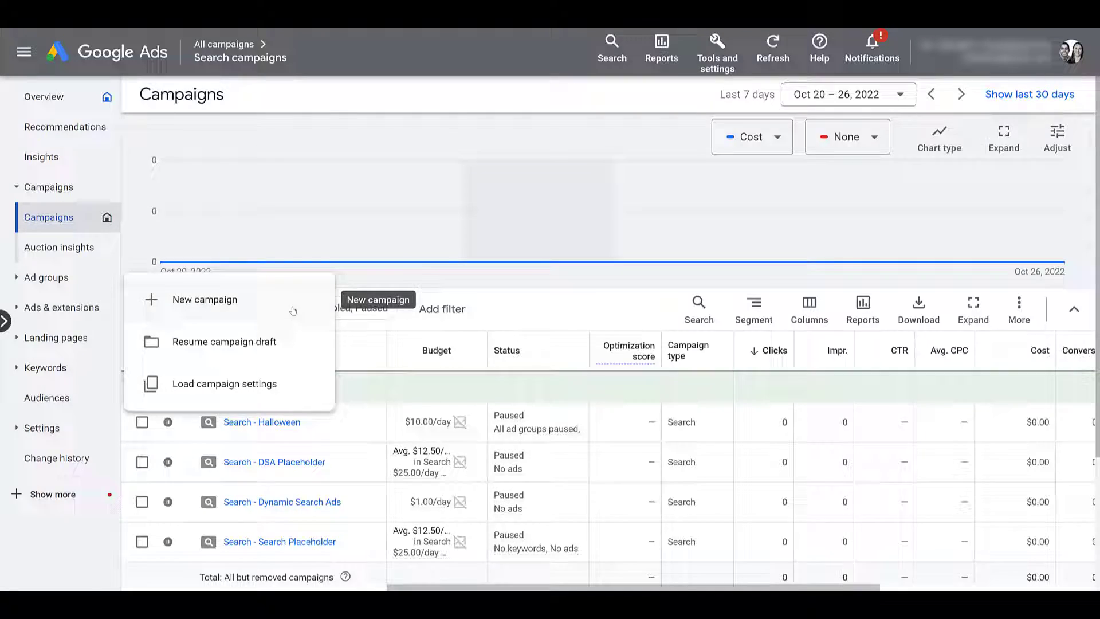
click(291, 309)
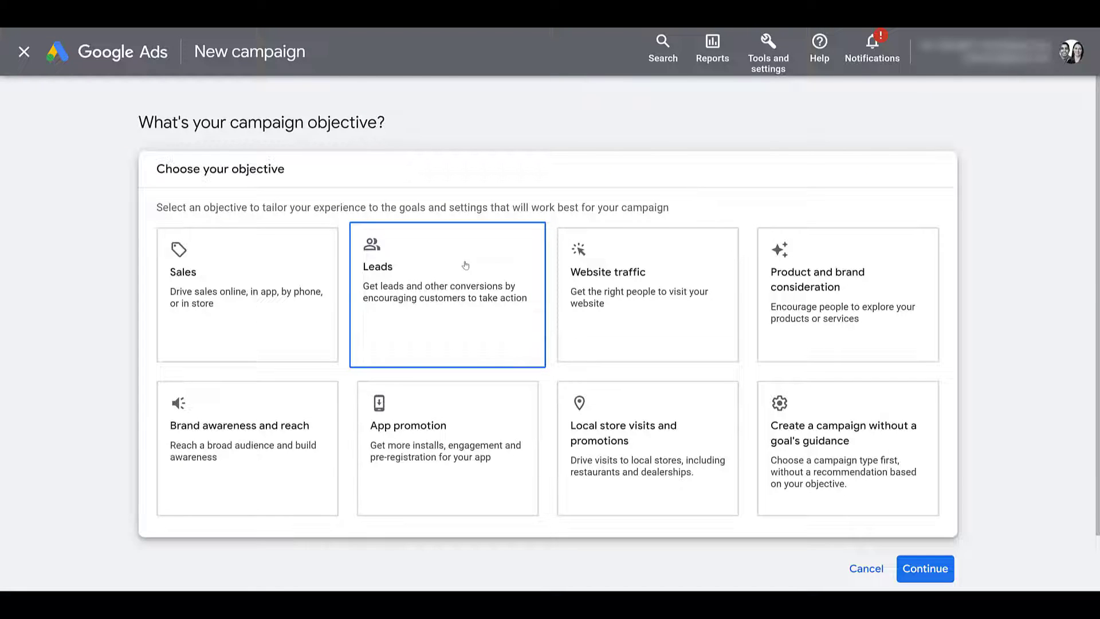
click(465, 264)
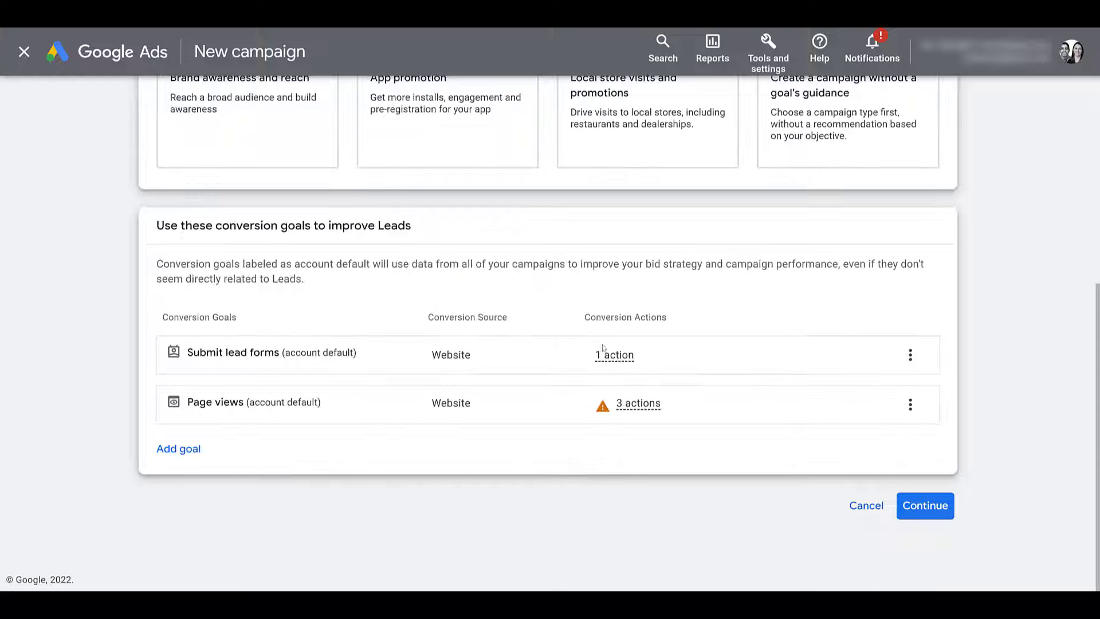
click(923, 506)
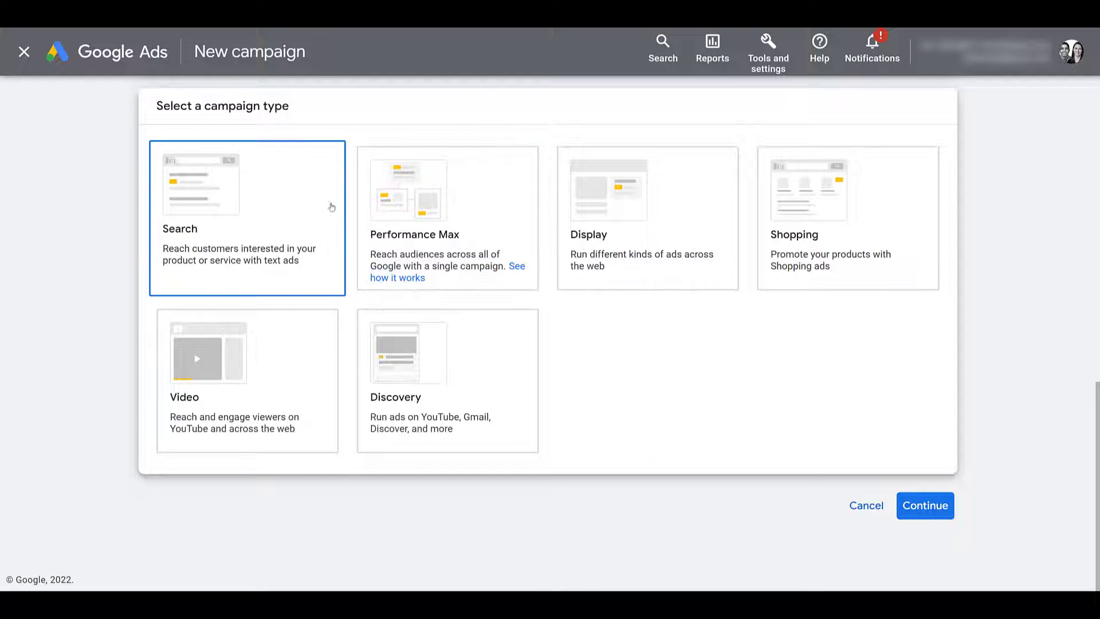
click(329, 205)
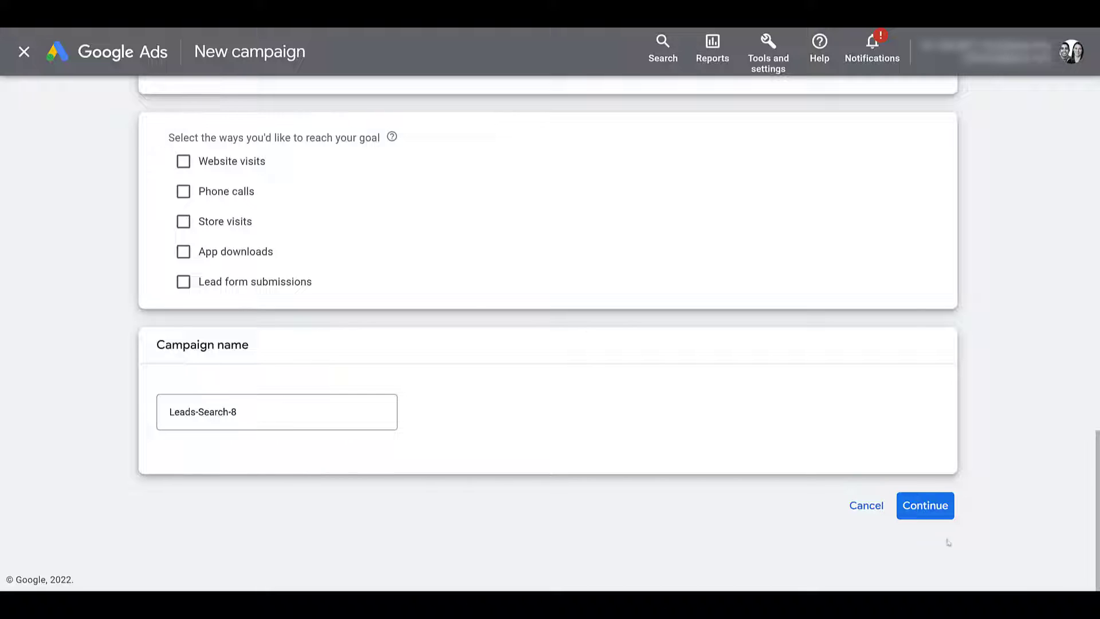
click(934, 518)
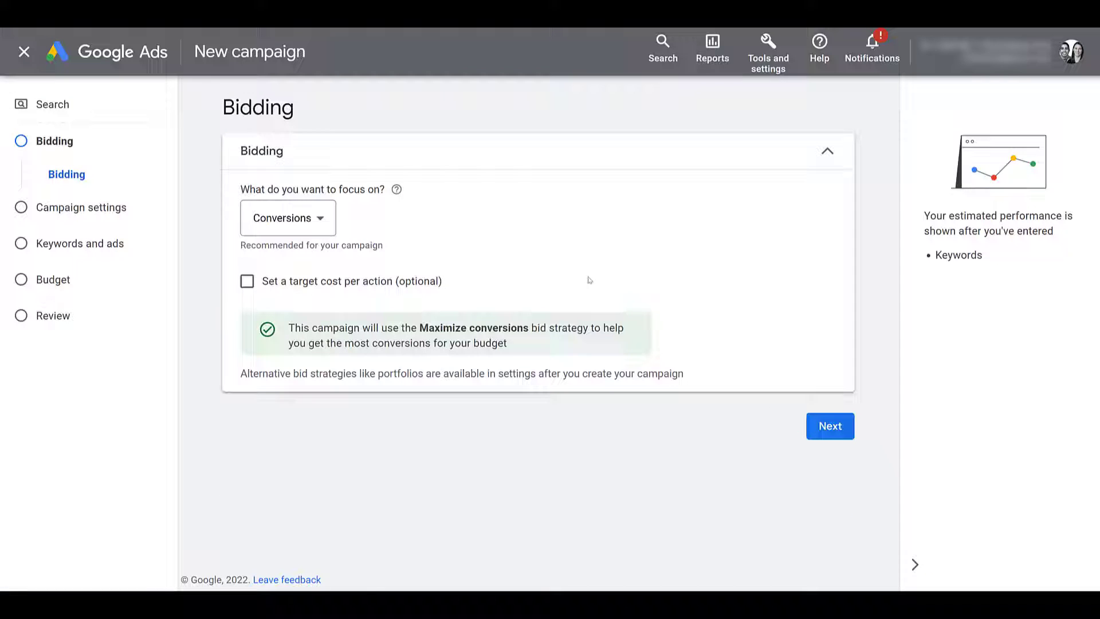
In Campaign settings, expand More settings and open the Dynamic Search Ads setting
click(113, 209)
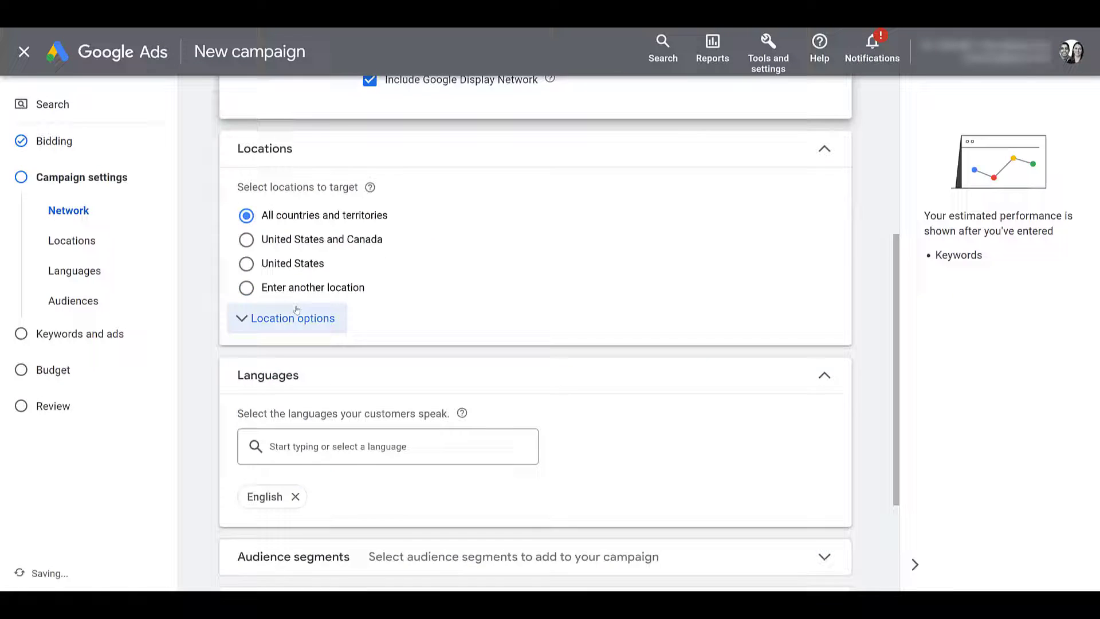
scroll(316, 331, down, 5)
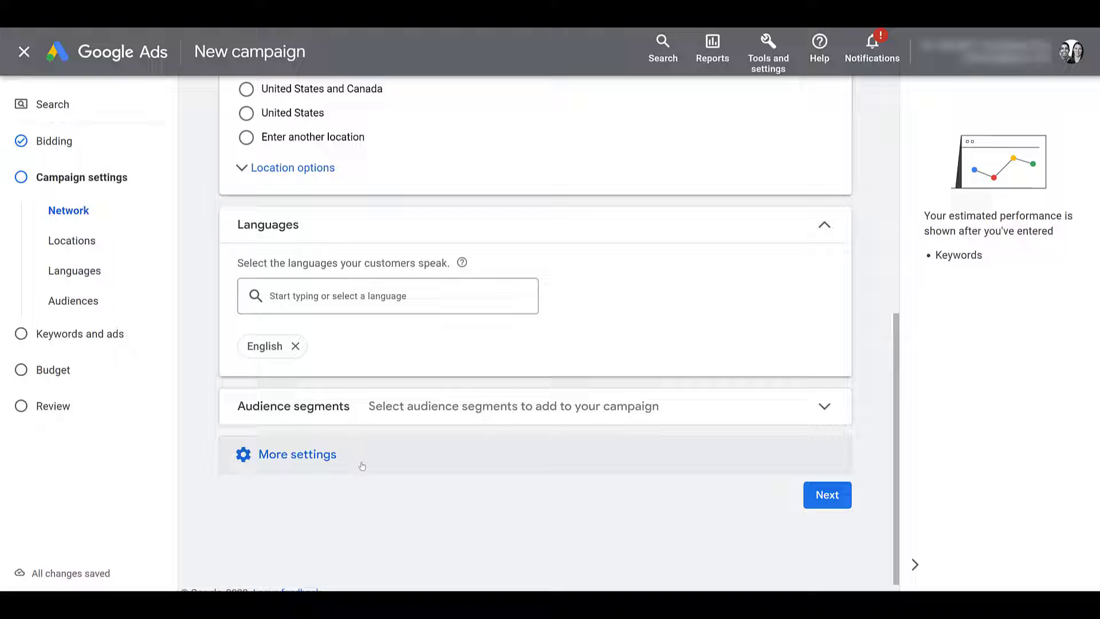
click(362, 454)
scroll(362, 465, down, 3)
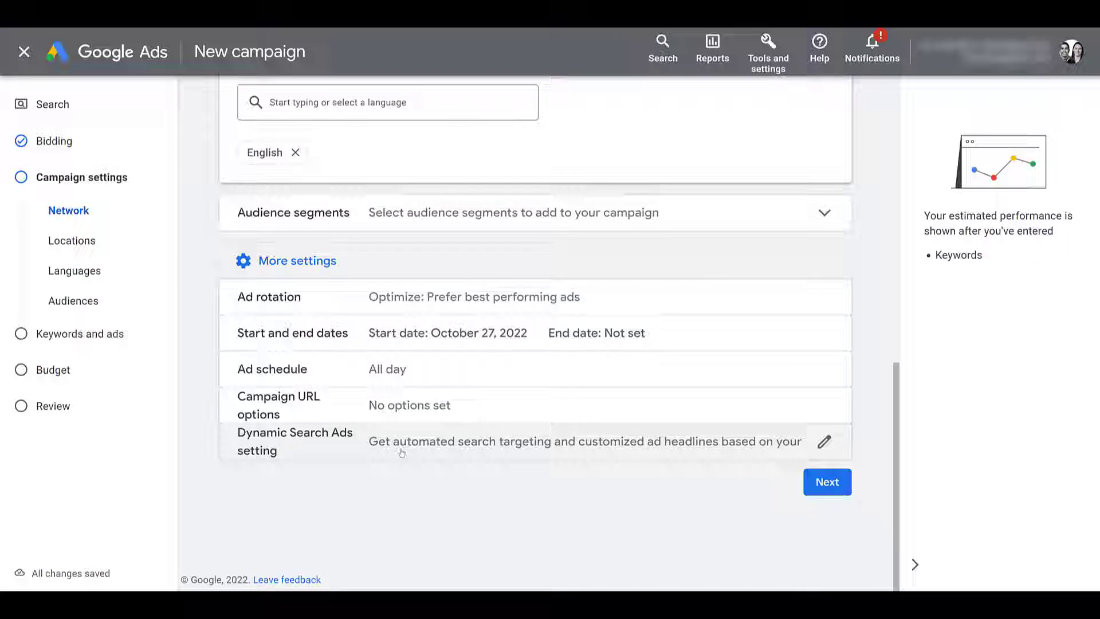
click(401, 449)
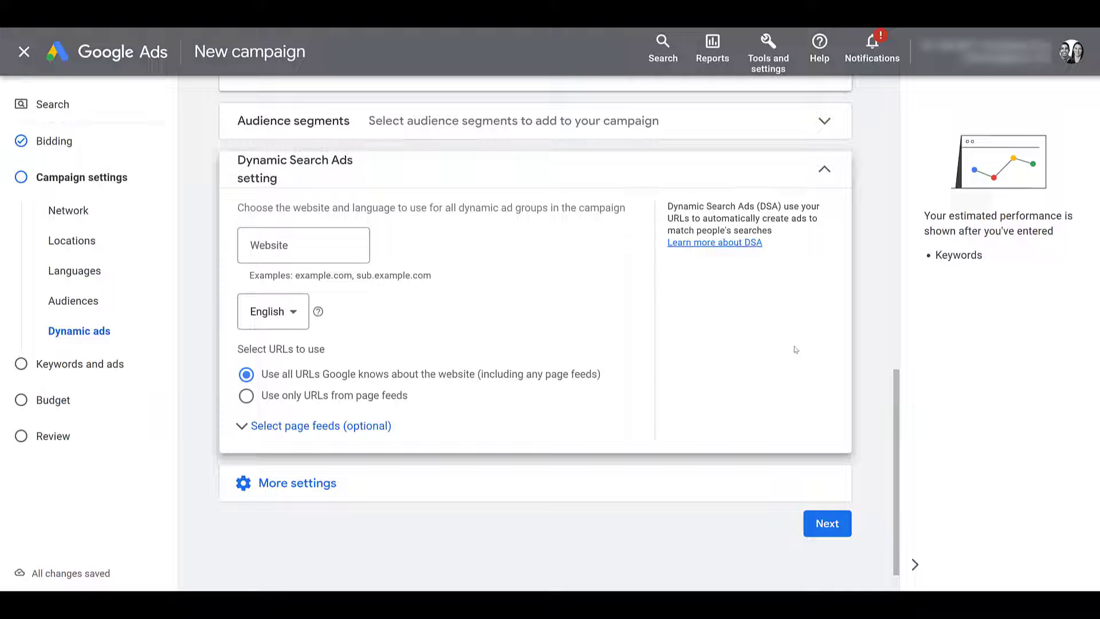
Paste paidmediapros.com as the dynamic ads website and choose 'Use only URLs from page feeds'
click(332, 249)
text(paidmediapros.com)
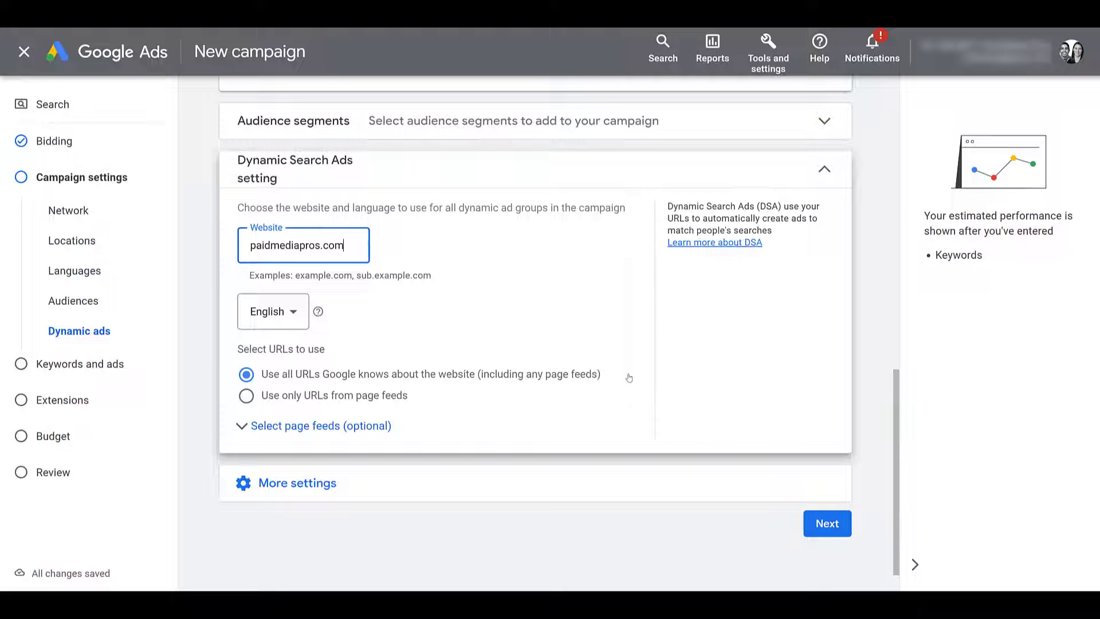
mouse_move(244, 399)
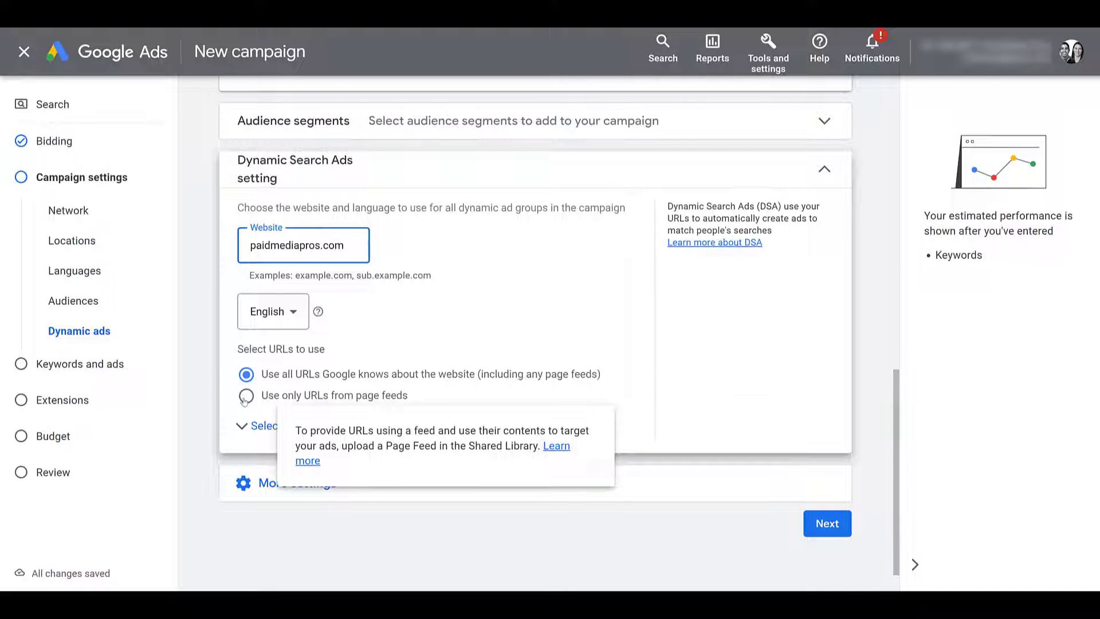
click(245, 395)
scroll(466, 410, down, 3)
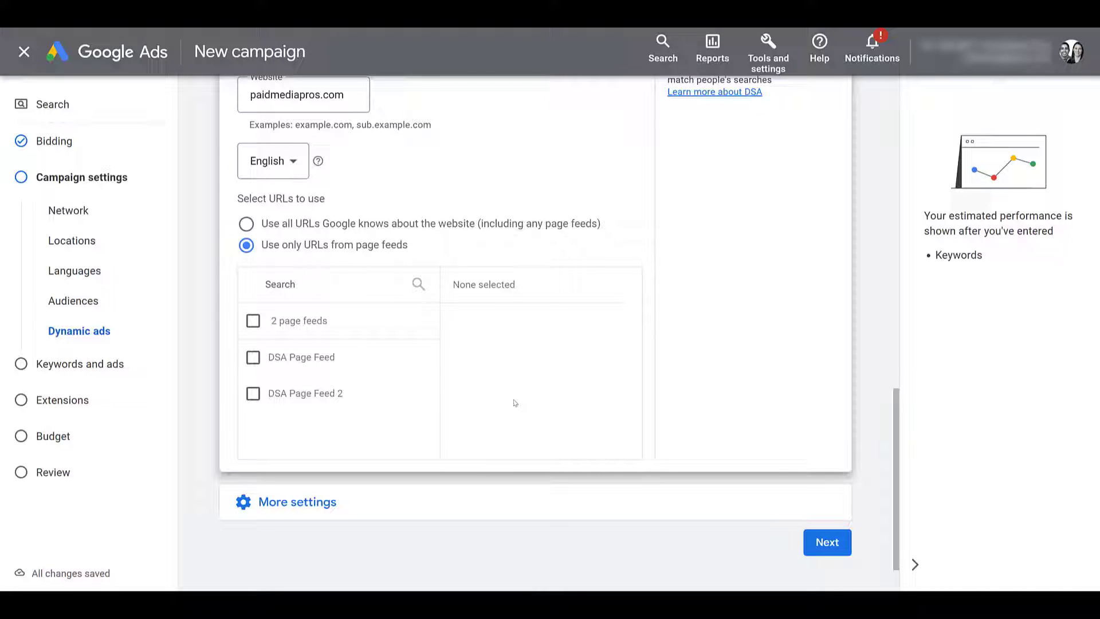
View the URLs contained in DSA Page Feed under Tools and settings > Business data
click(762, 71)
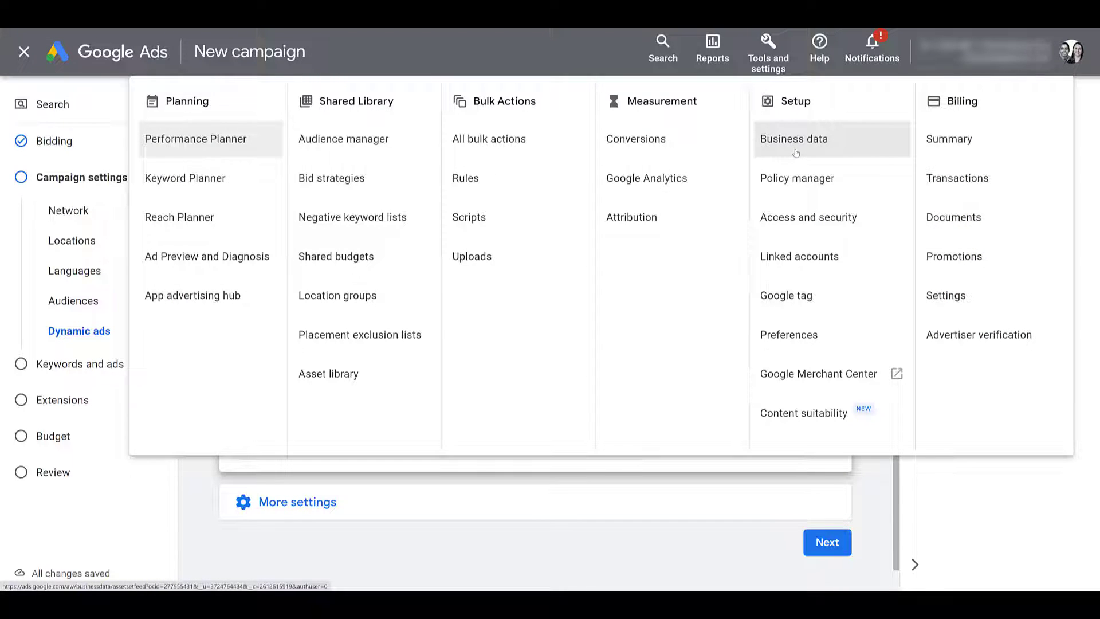
click(796, 153)
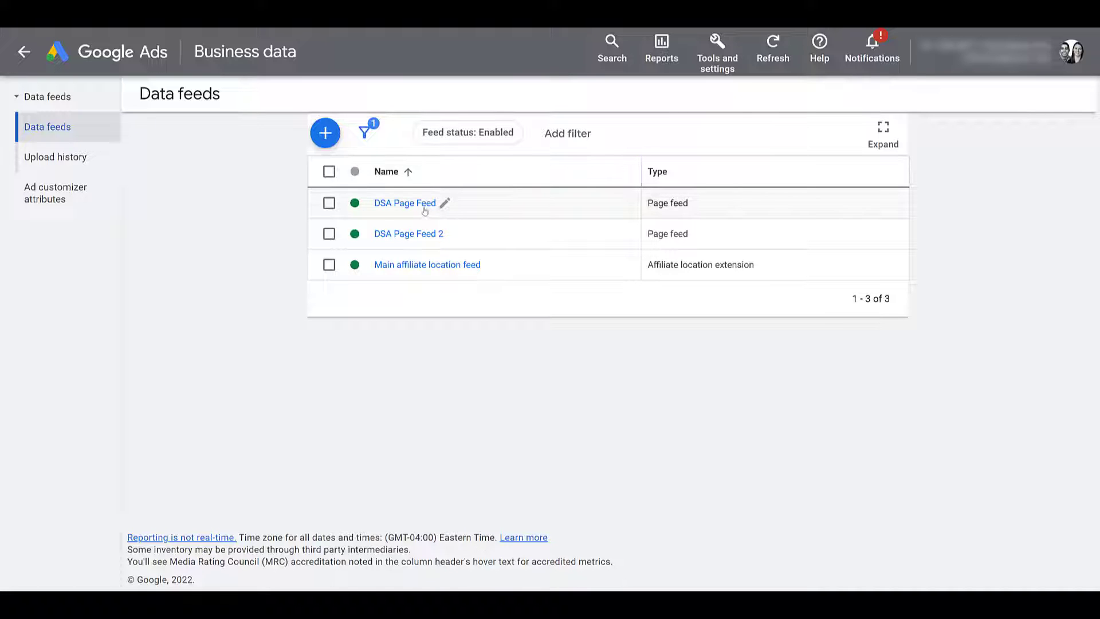
click(406, 205)
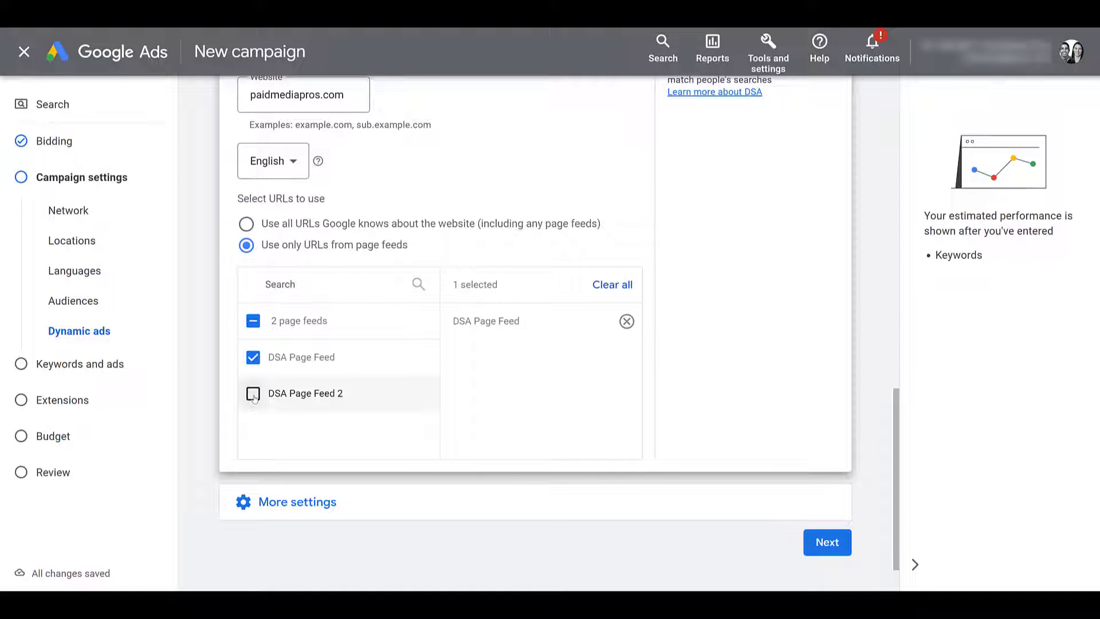
Untick both page feeds and switch to 'Use all URLs Google knows about the website'
scroll(254, 397, up, 2)
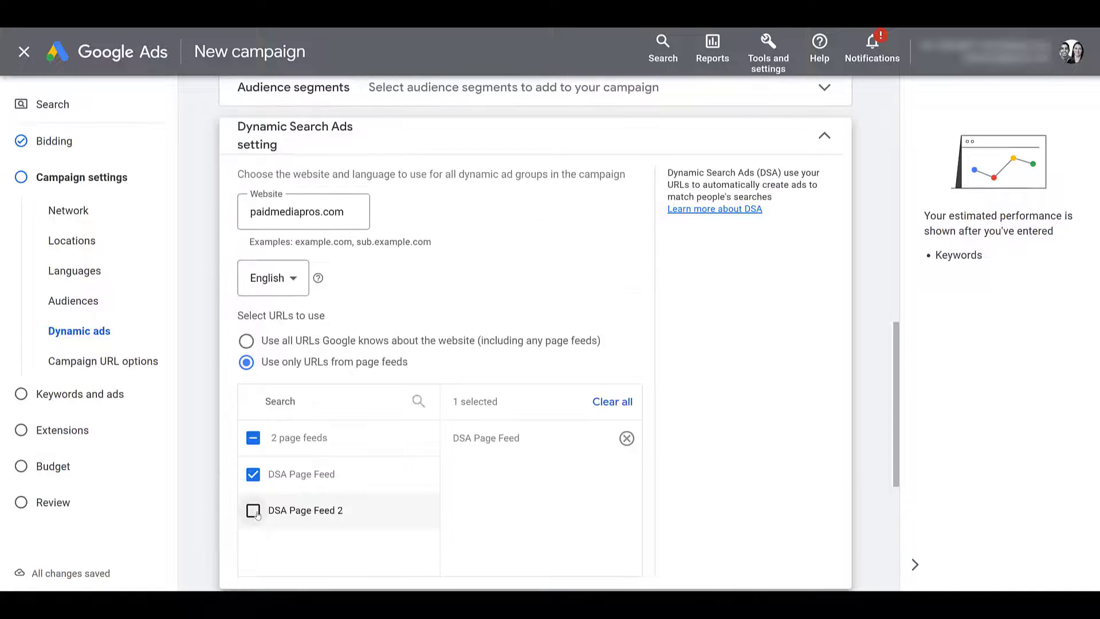
click(254, 439)
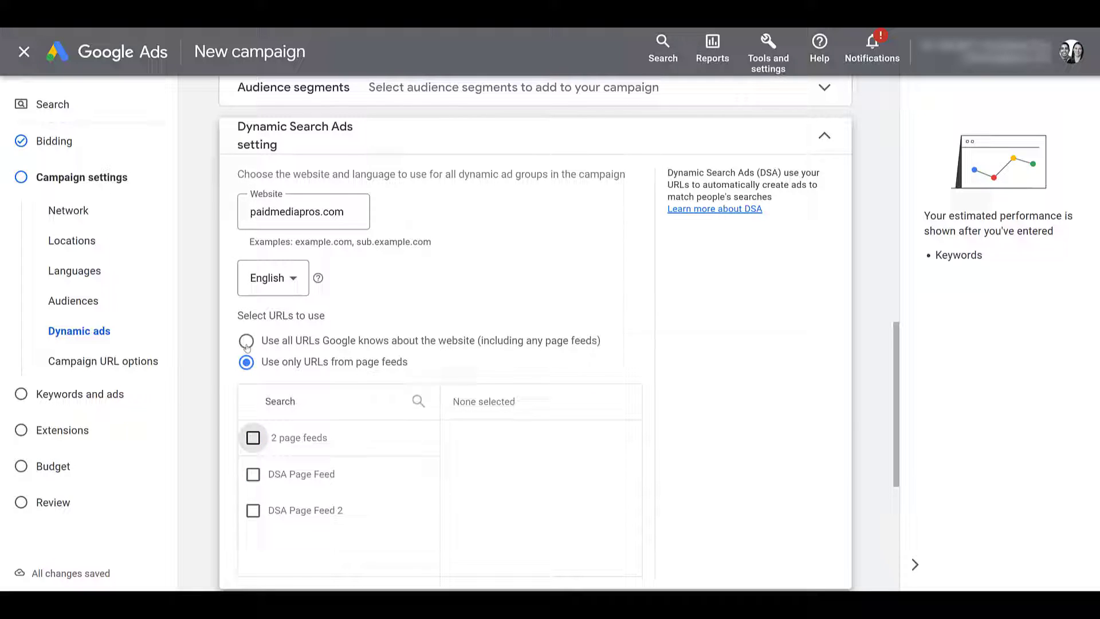
click(247, 342)
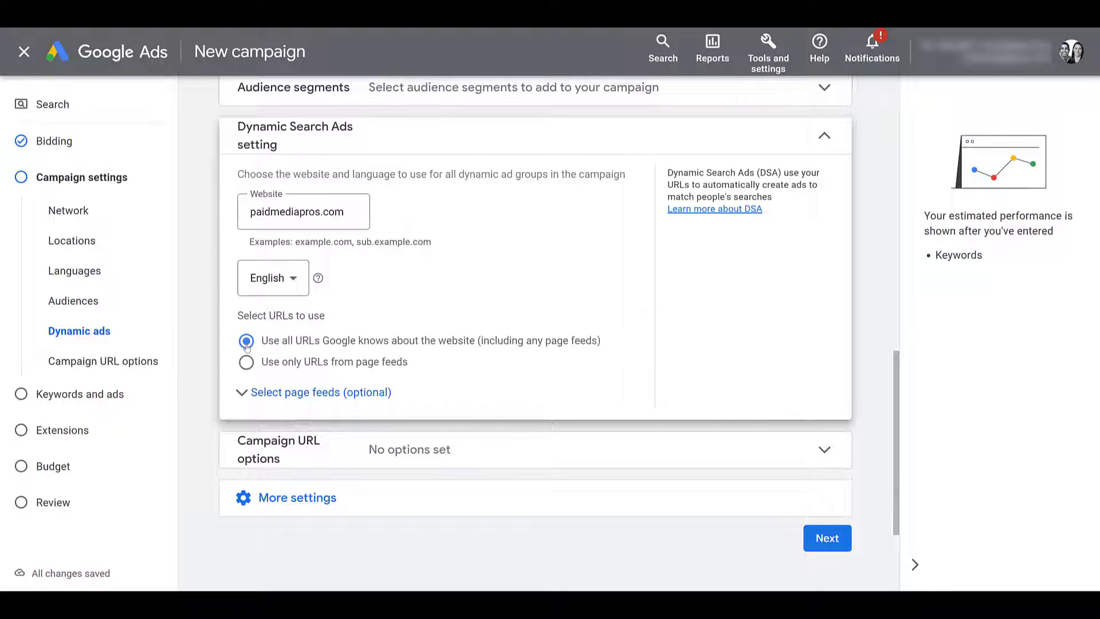
Continue to Keywords and ads and browse the 21 recommended categories, ticking then unticking facebook > facebook ads
click(840, 539)
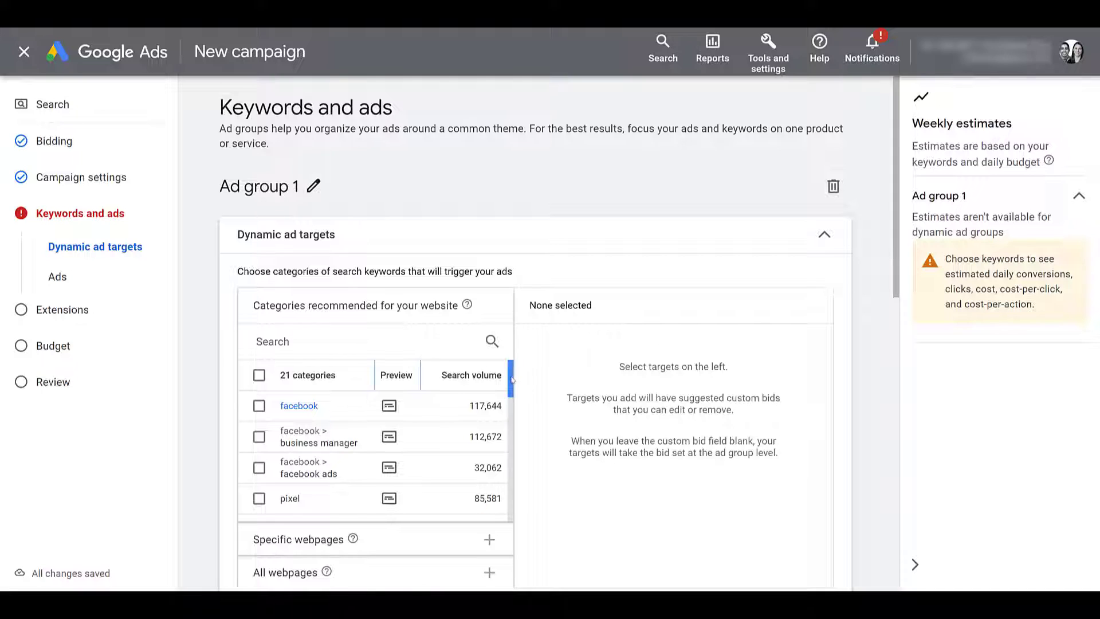
drag(511, 378, 513, 392)
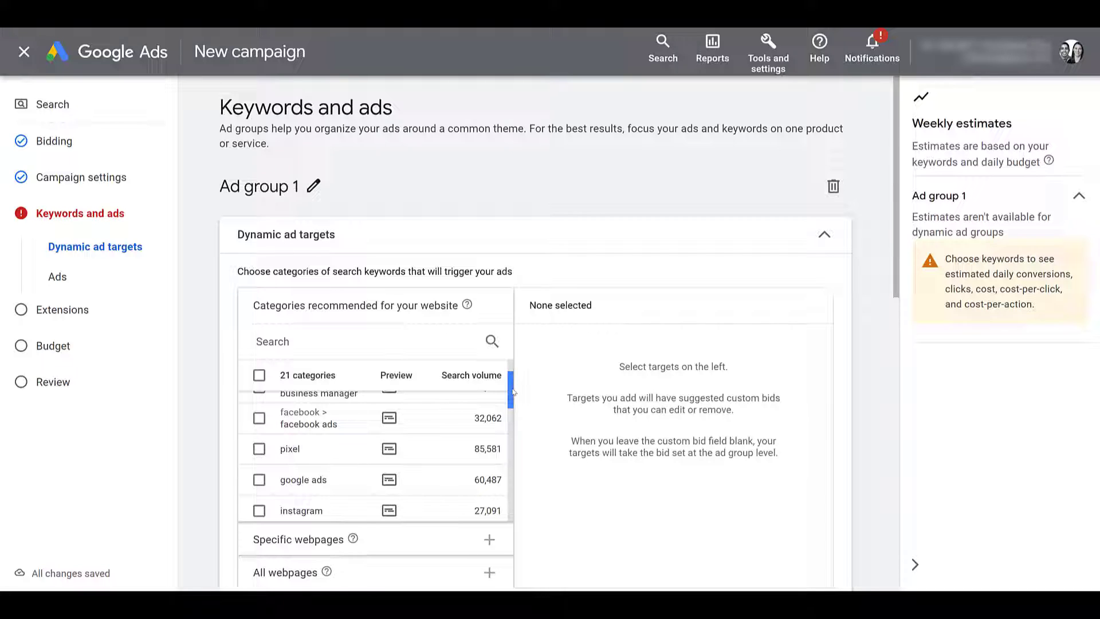
drag(512, 392, 511, 391)
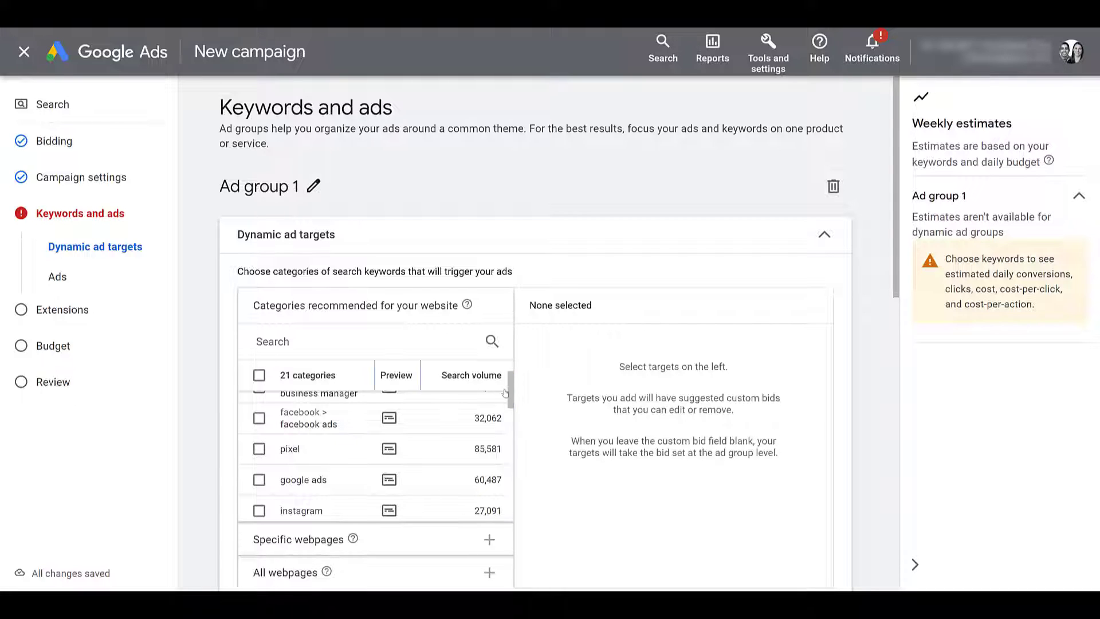
click(260, 419)
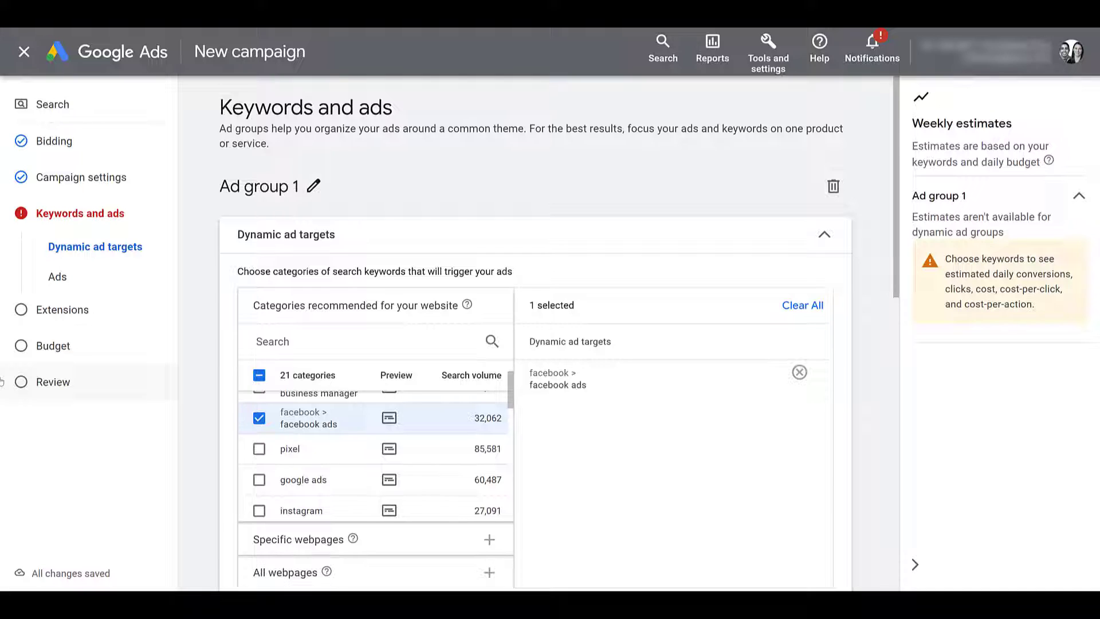
click(259, 417)
drag(510, 389, 510, 504)
mouse_move(389, 459)
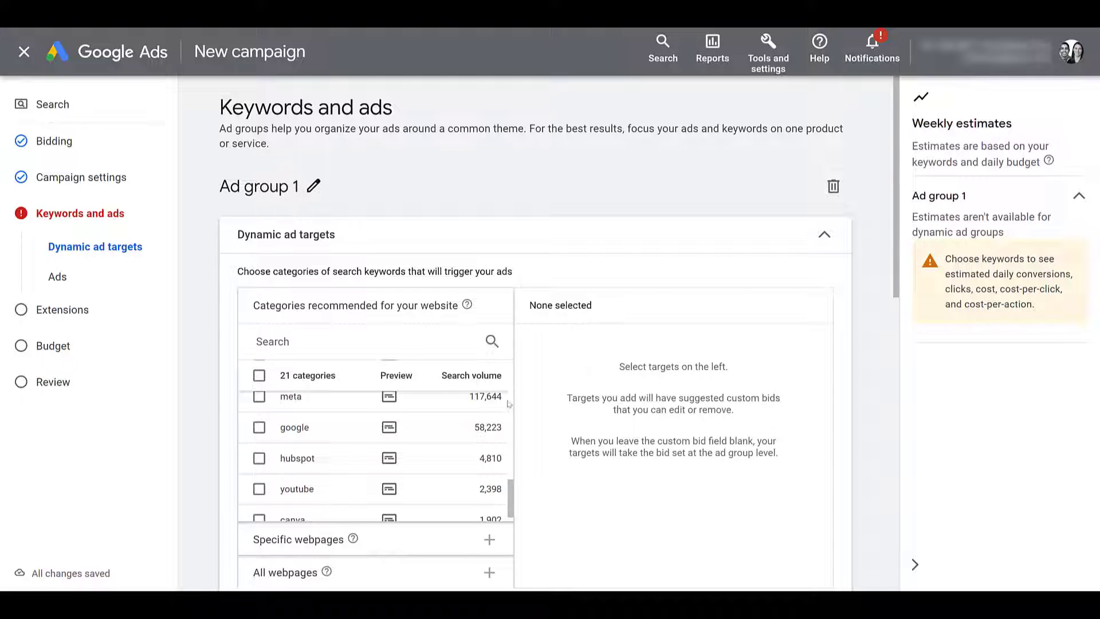
scroll(538, 439, down, 1)
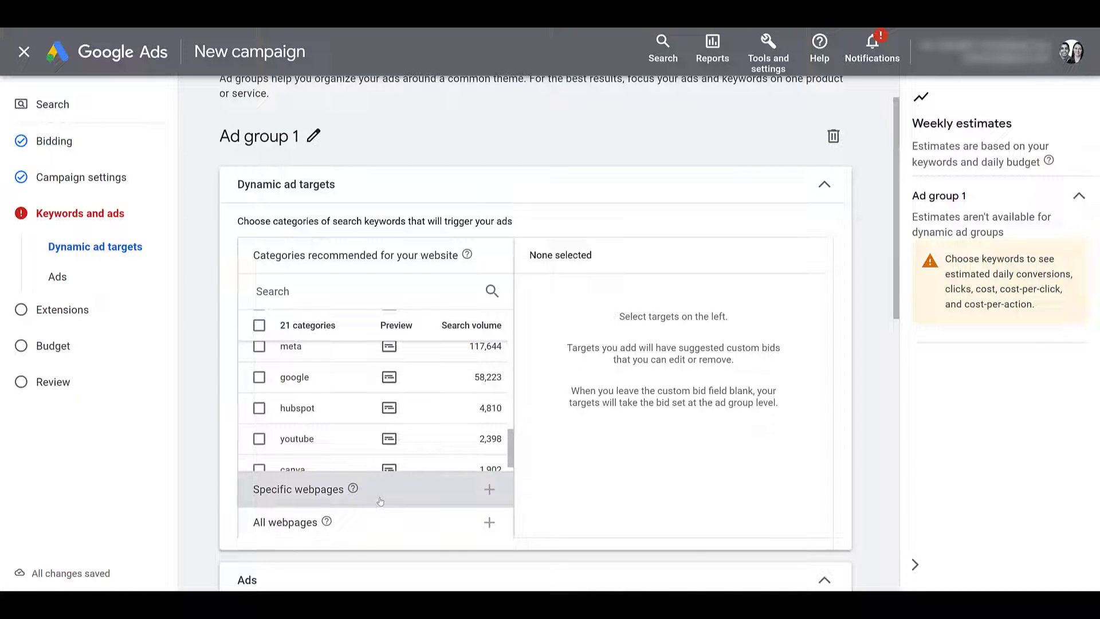
click(381, 493)
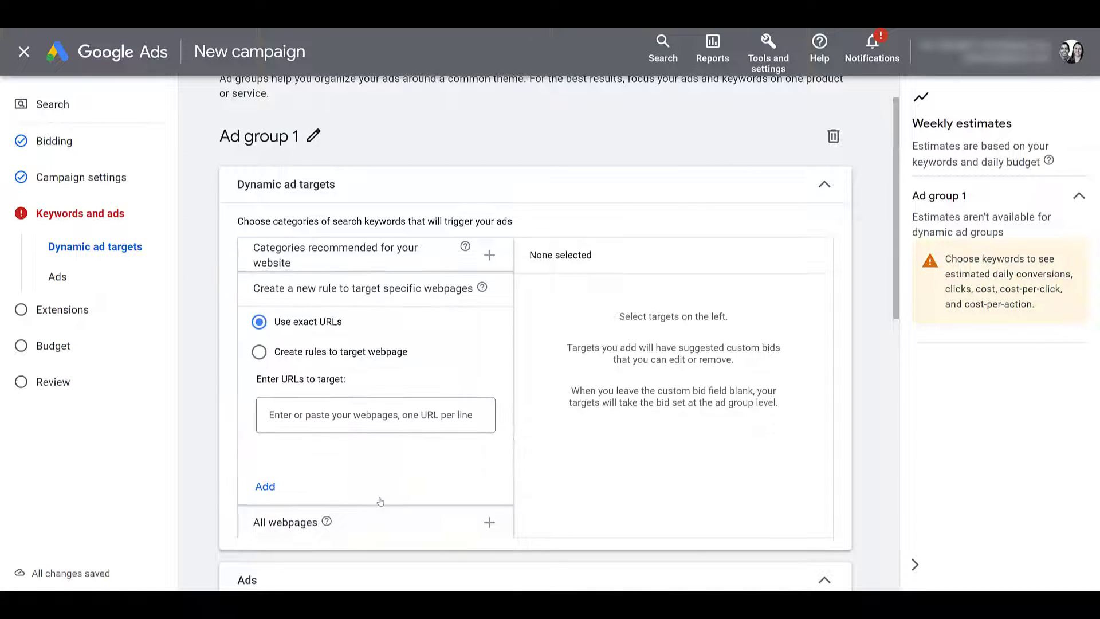
click(373, 415)
text(https://www.paidmediapros.com/blog/google-ads-budget-report/ https://www.paidmediapros.com/blog/google-ads-conversion-measurement-others-updates-december-2021/)
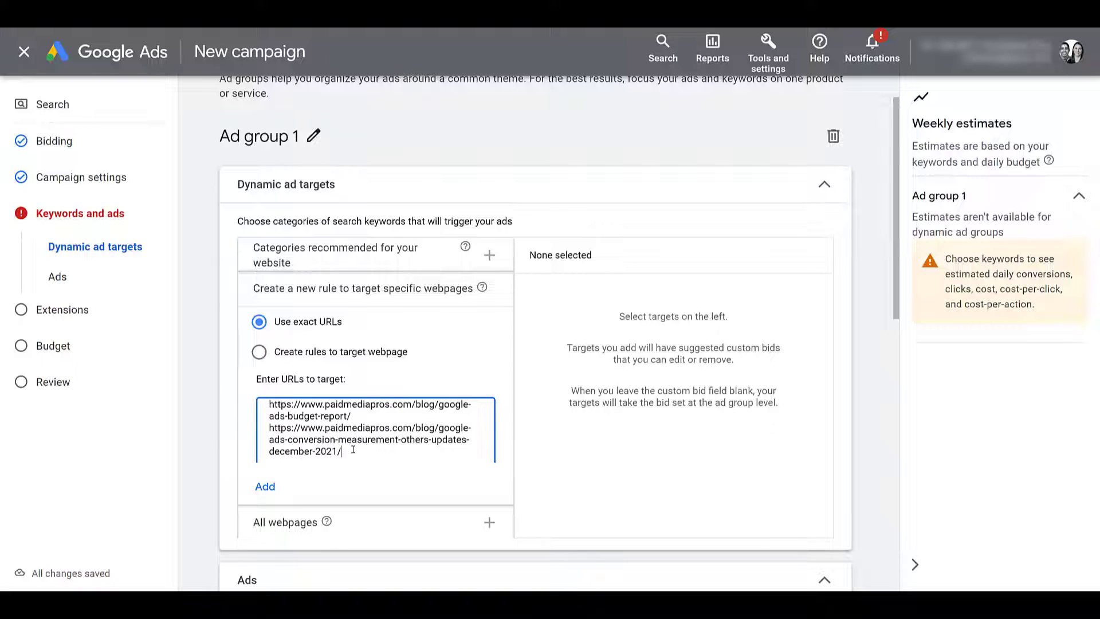
click(266, 486)
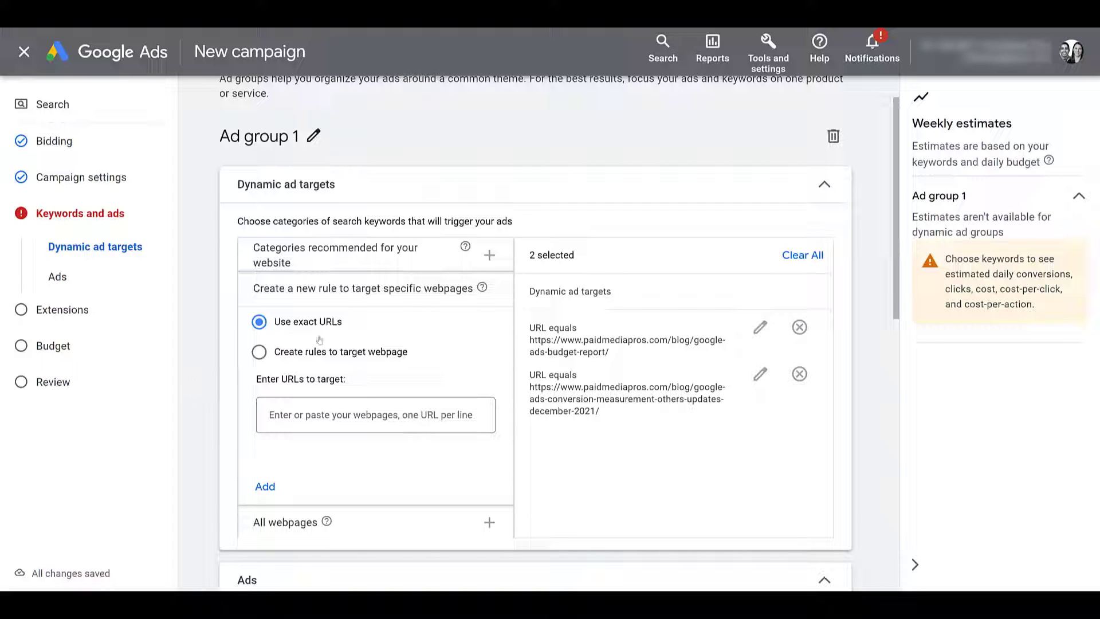
click(760, 327)
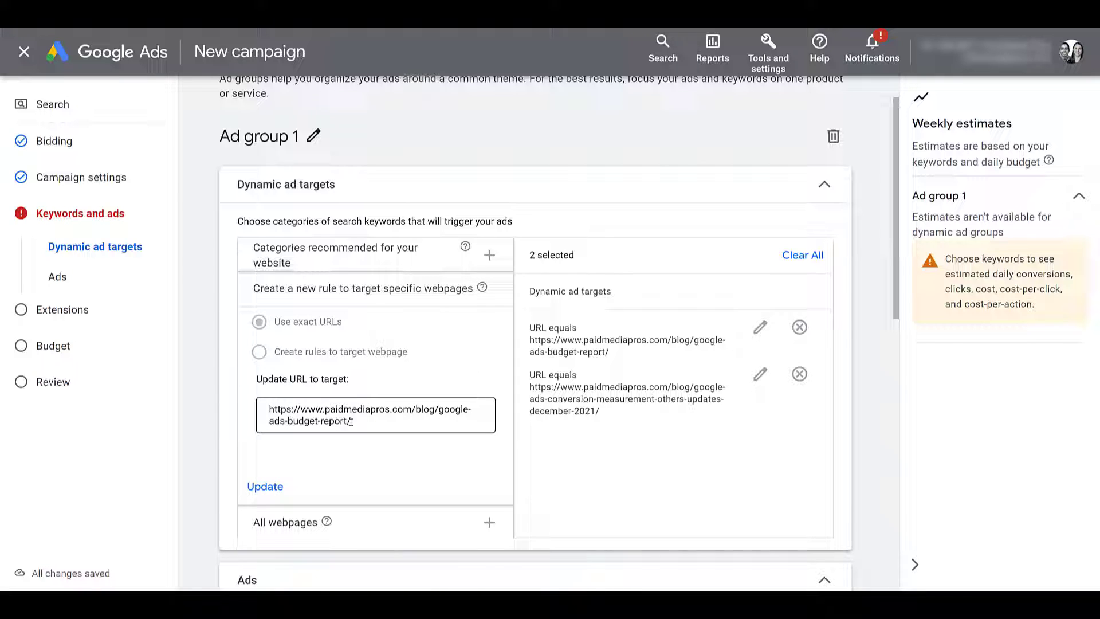
click(265, 487)
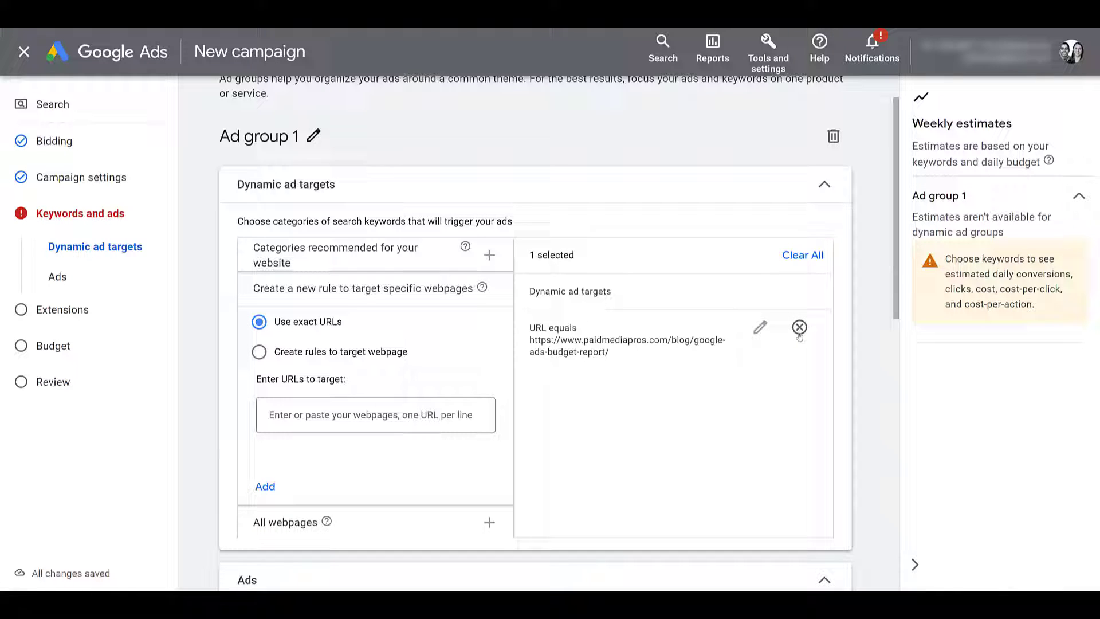
click(799, 373)
click(799, 329)
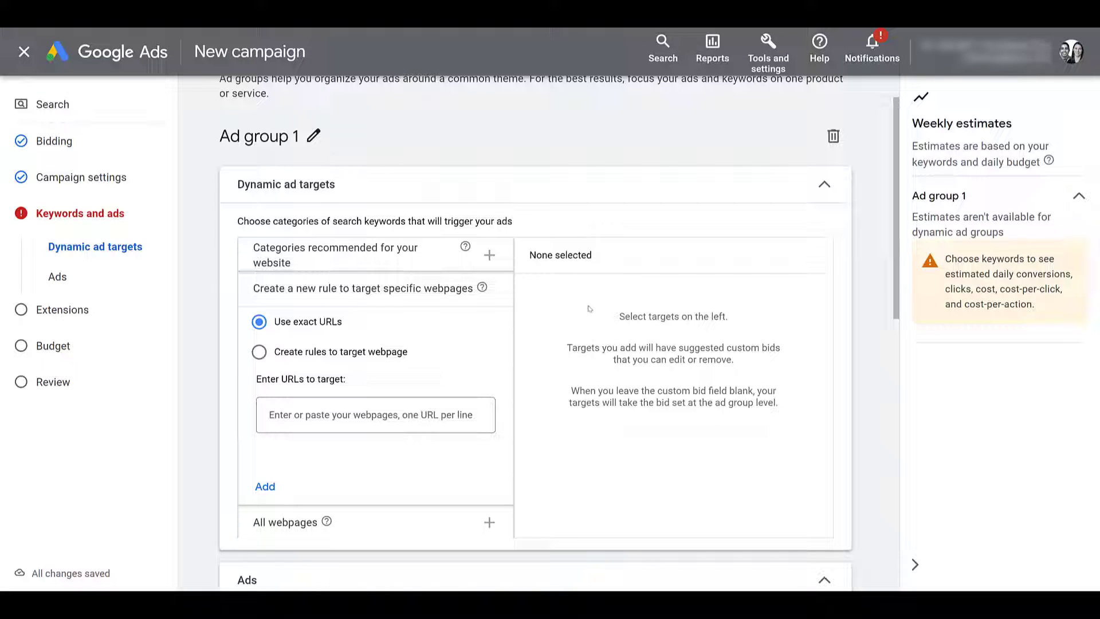
Build a webpage rule 'URL contains blog' AND 'linkedin', then remove that target
click(259, 352)
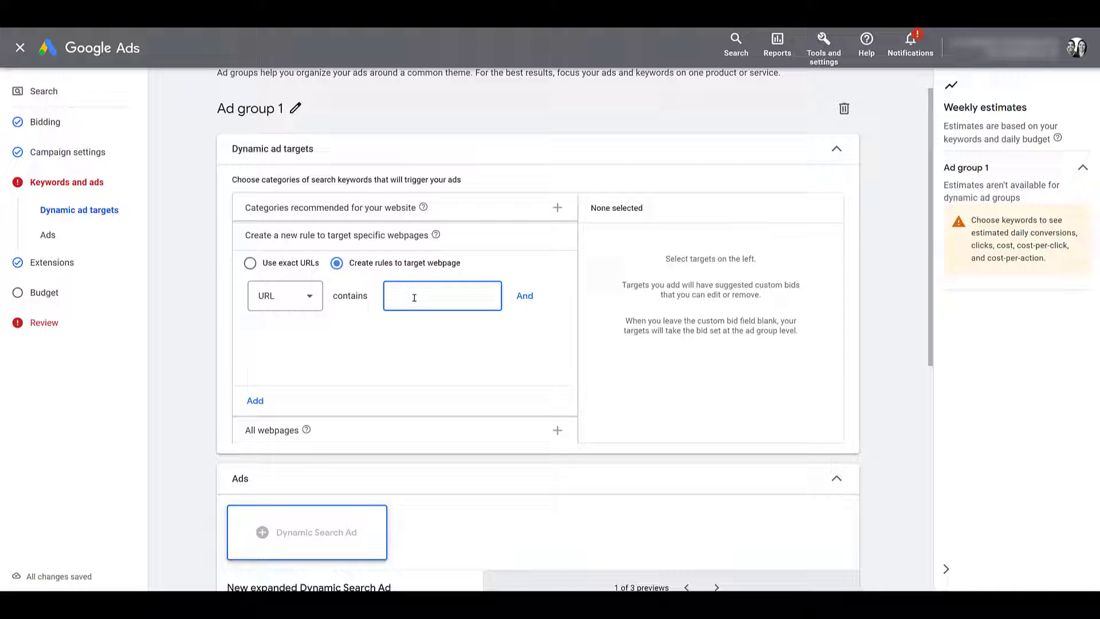
text(blog)
click(256, 402)
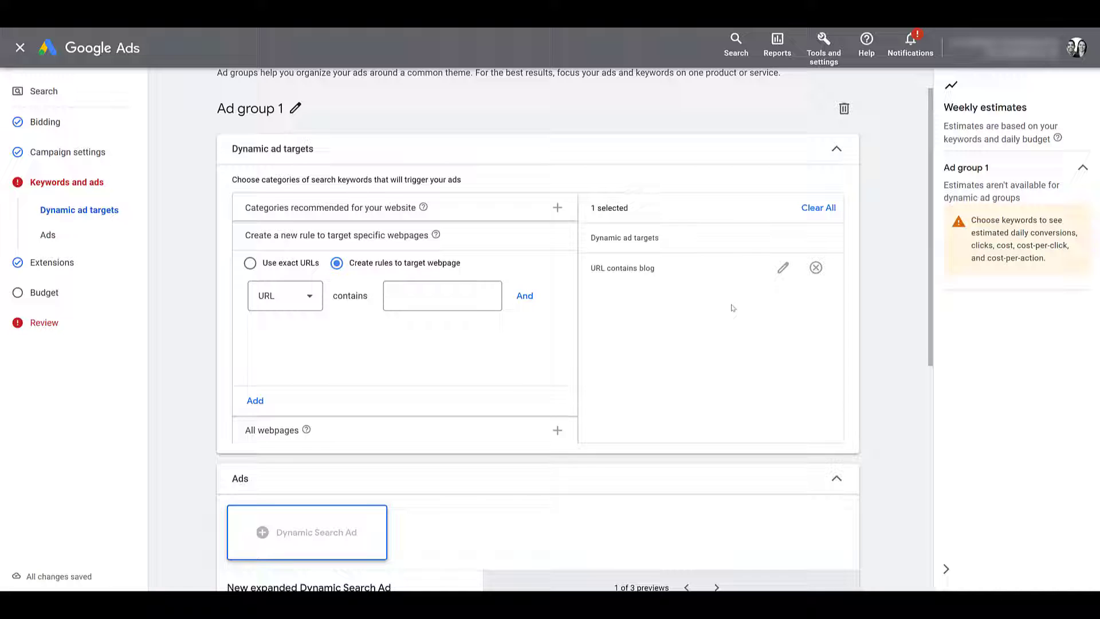
click(782, 271)
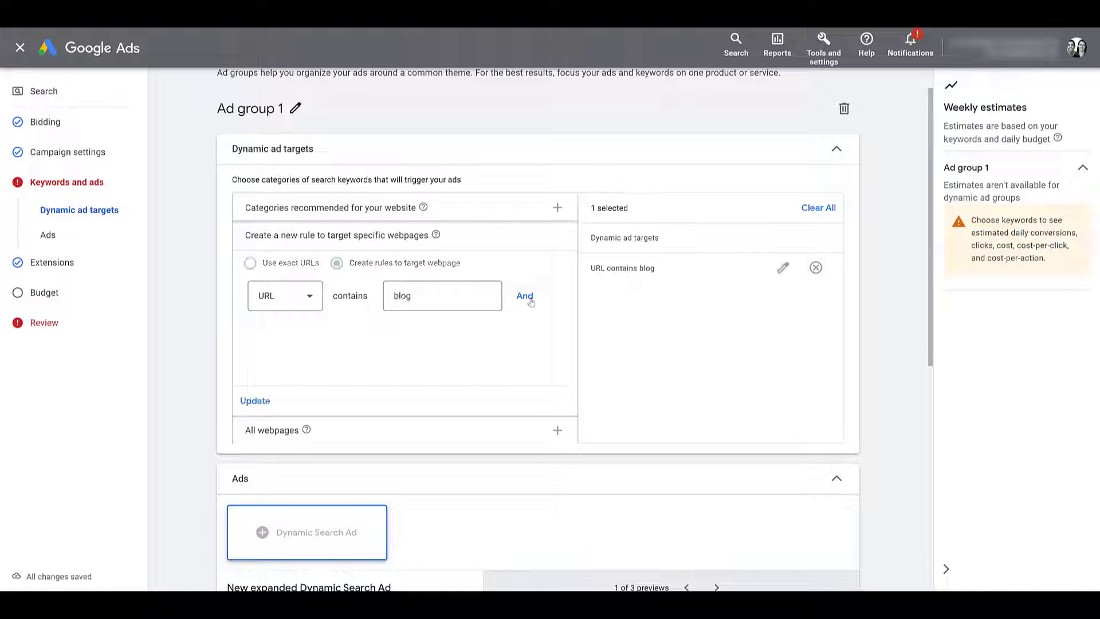
click(525, 296)
text(linkedin)
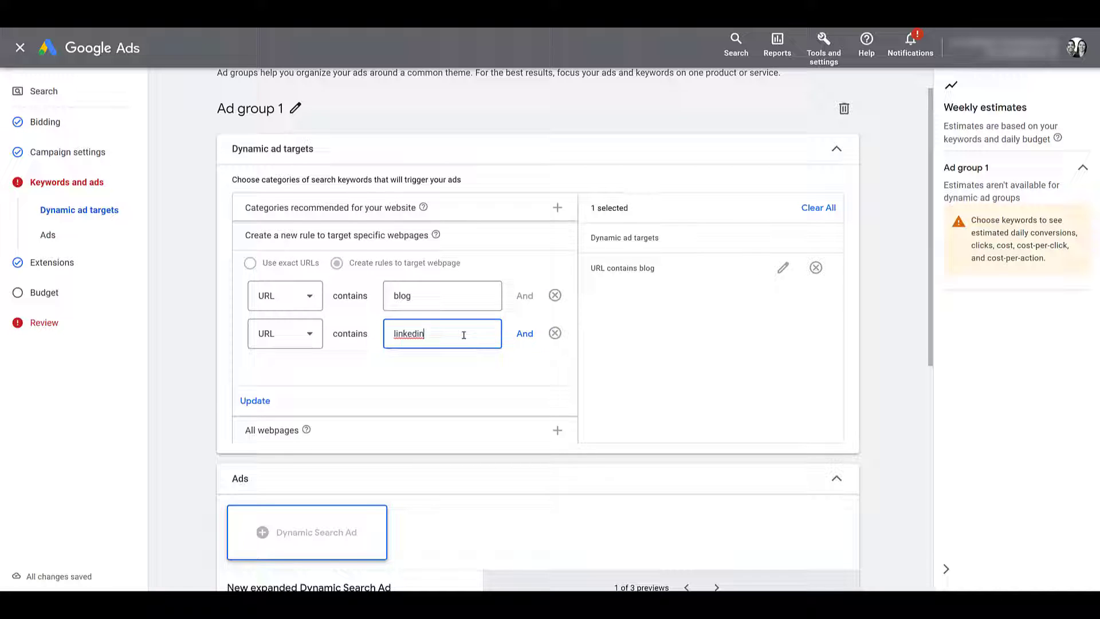
click(250, 403)
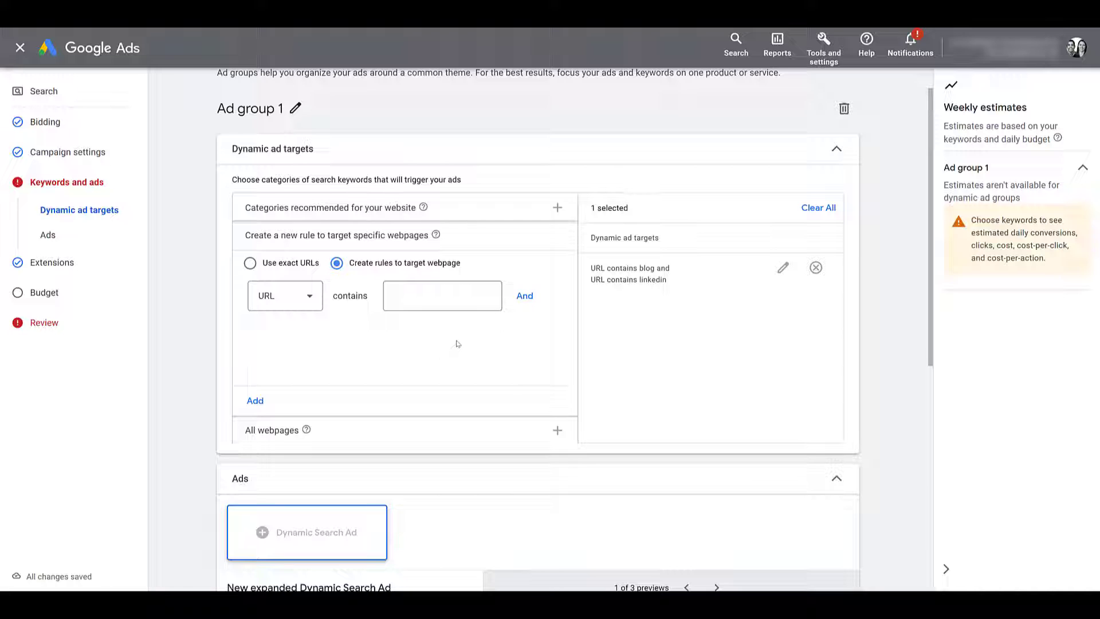
click(816, 267)
Add a rule target where Page content contains 'pixel'
click(308, 299)
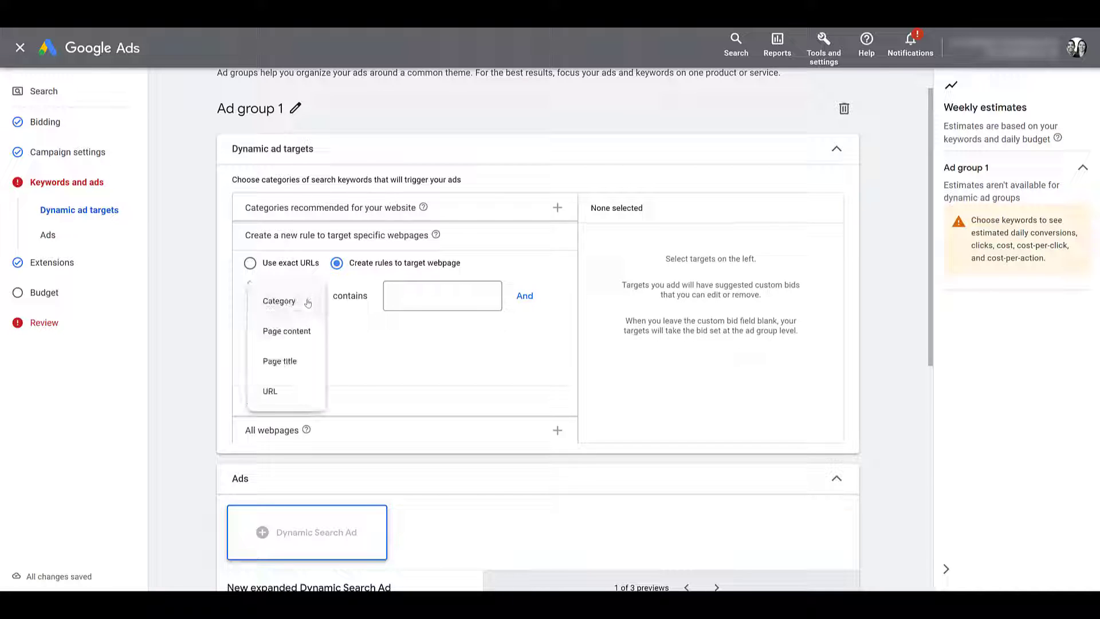
click(304, 335)
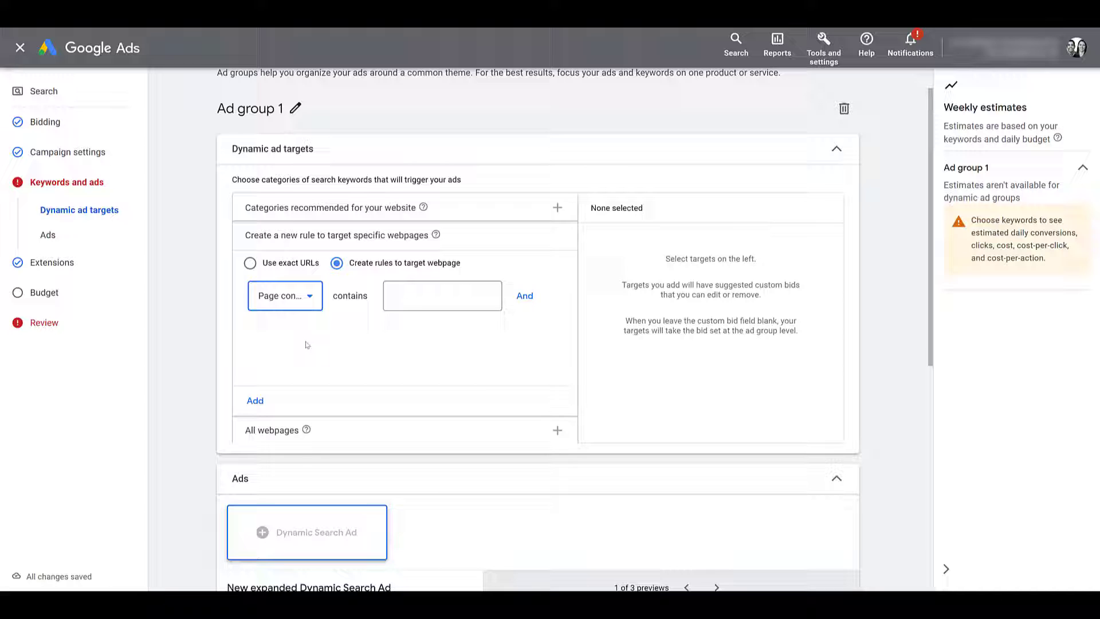
click(404, 296)
text(pixel)
key(Return)
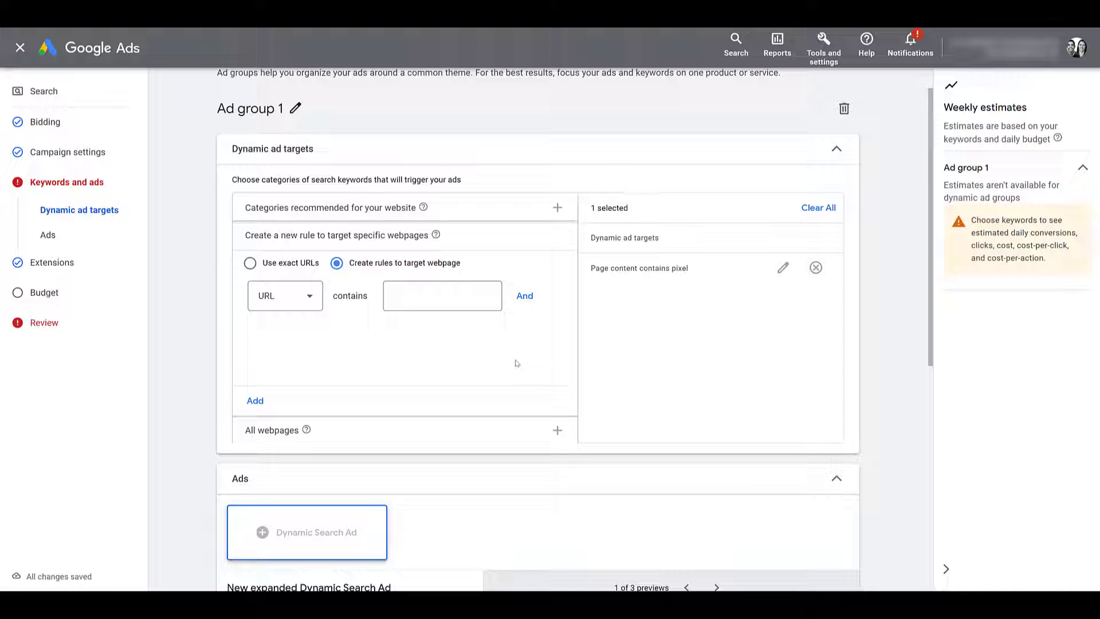
click(315, 301)
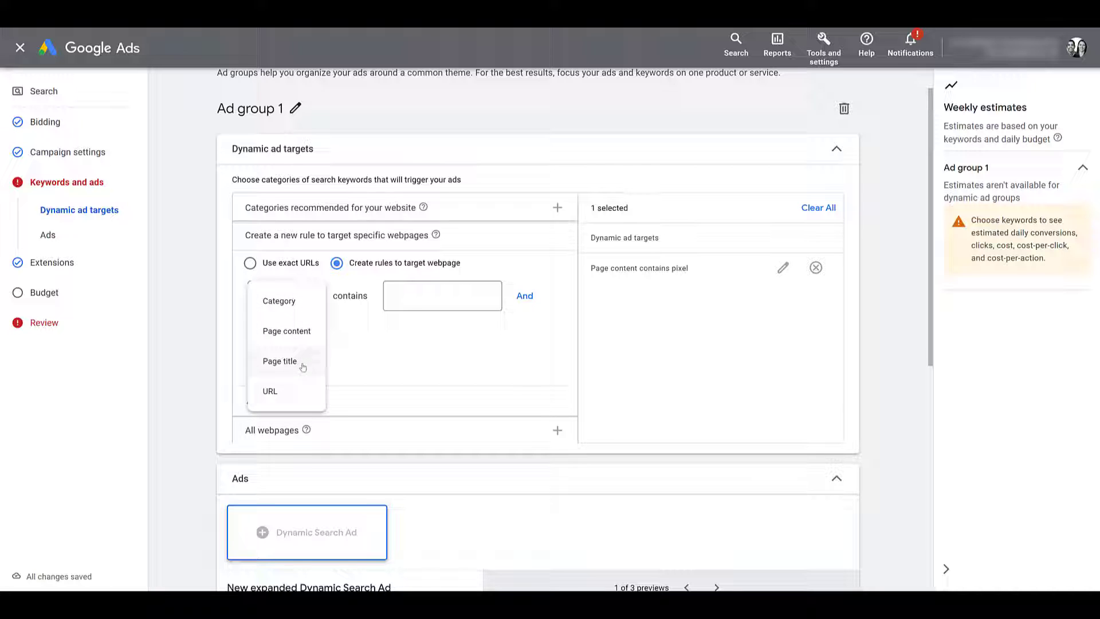
click(302, 367)
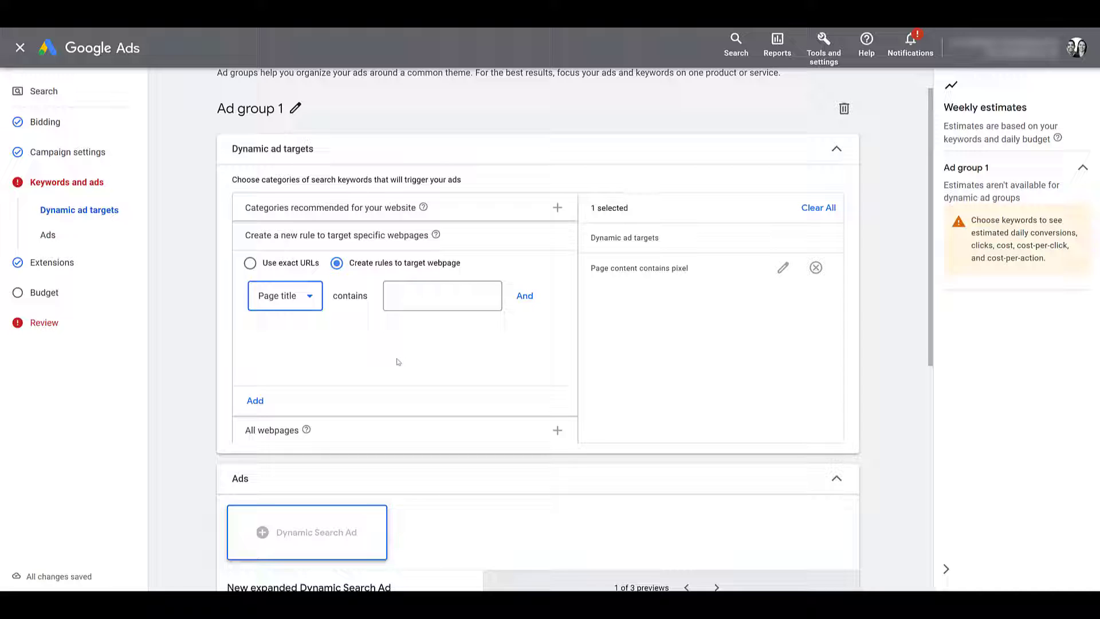
key(Tab)
text(Google Ads)
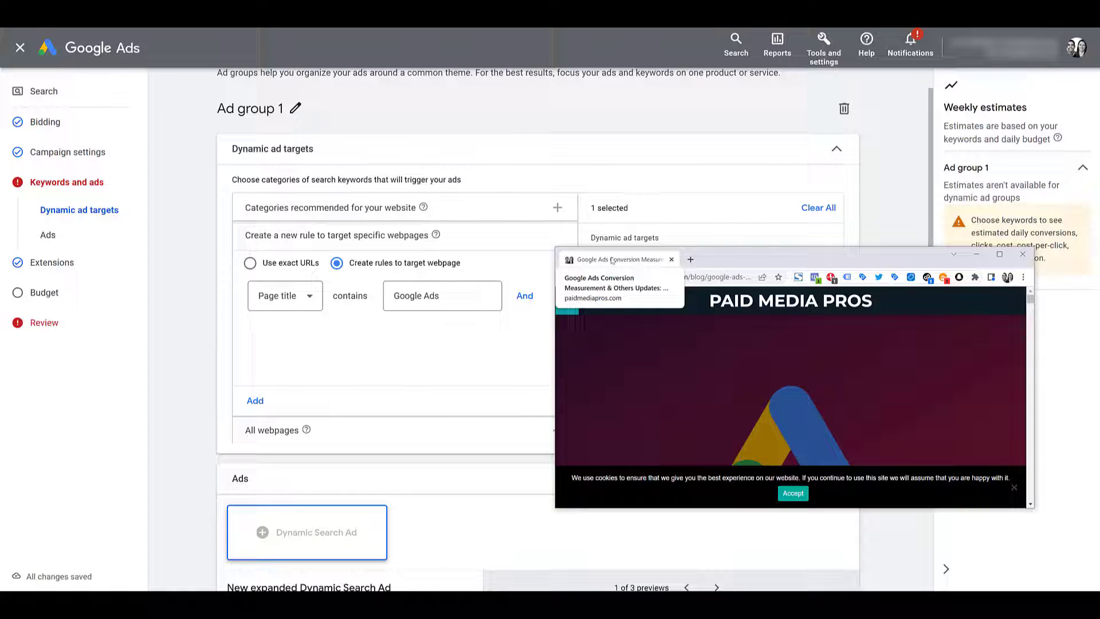
key(alt+Tab)
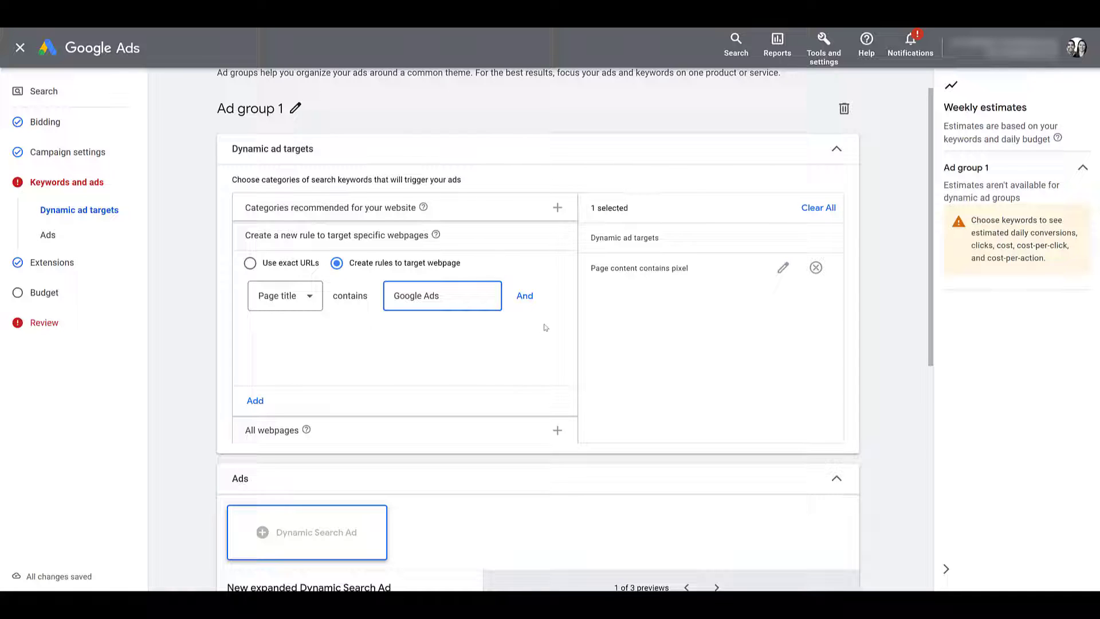
Switch the rule condition to Category and browse the category list without choosing one
click(302, 300)
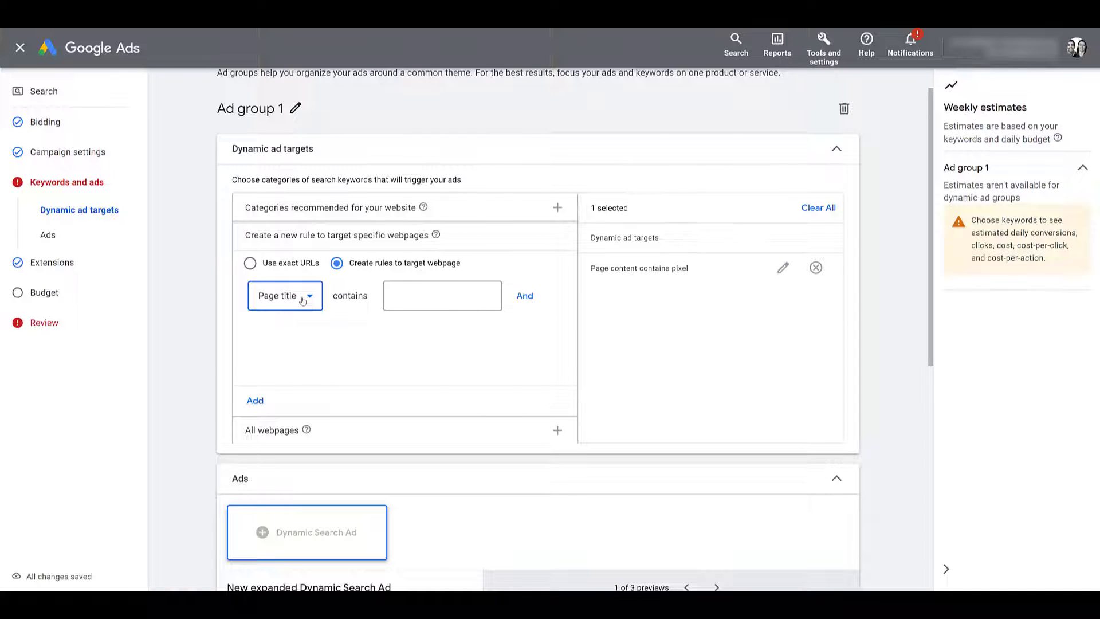
click(302, 300)
click(302, 303)
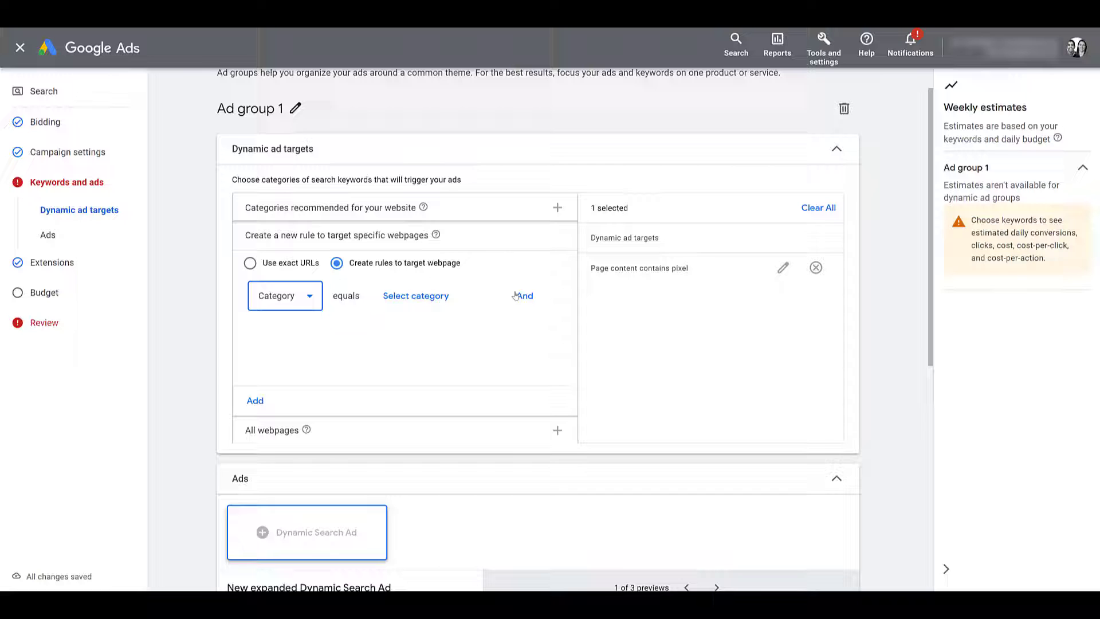
click(404, 296)
scroll(663, 364, down, 2)
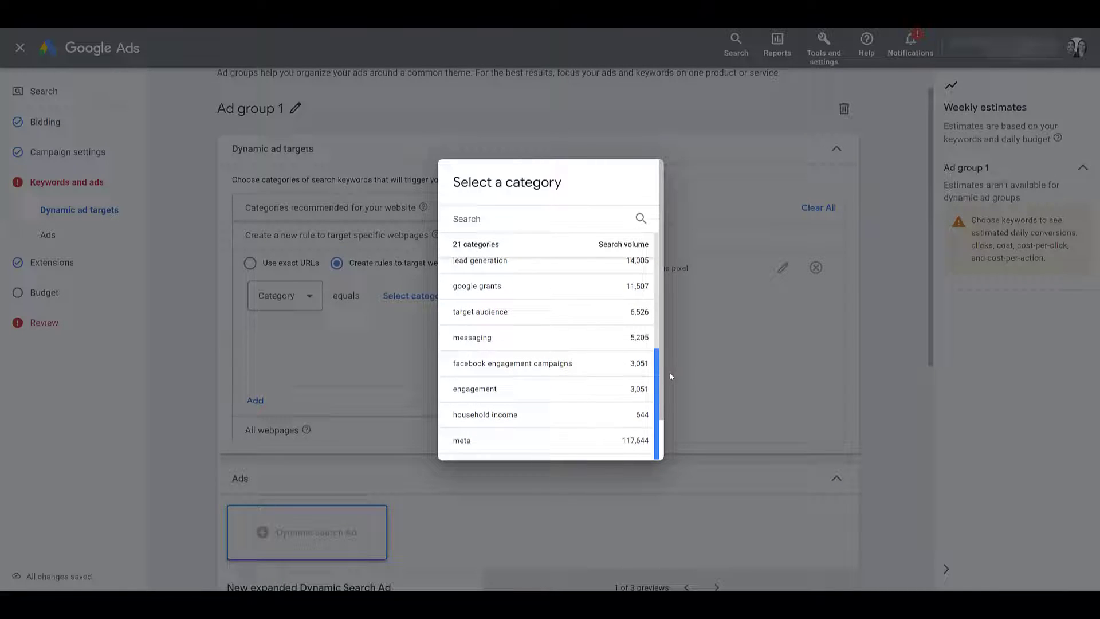
scroll(671, 378, down, 2)
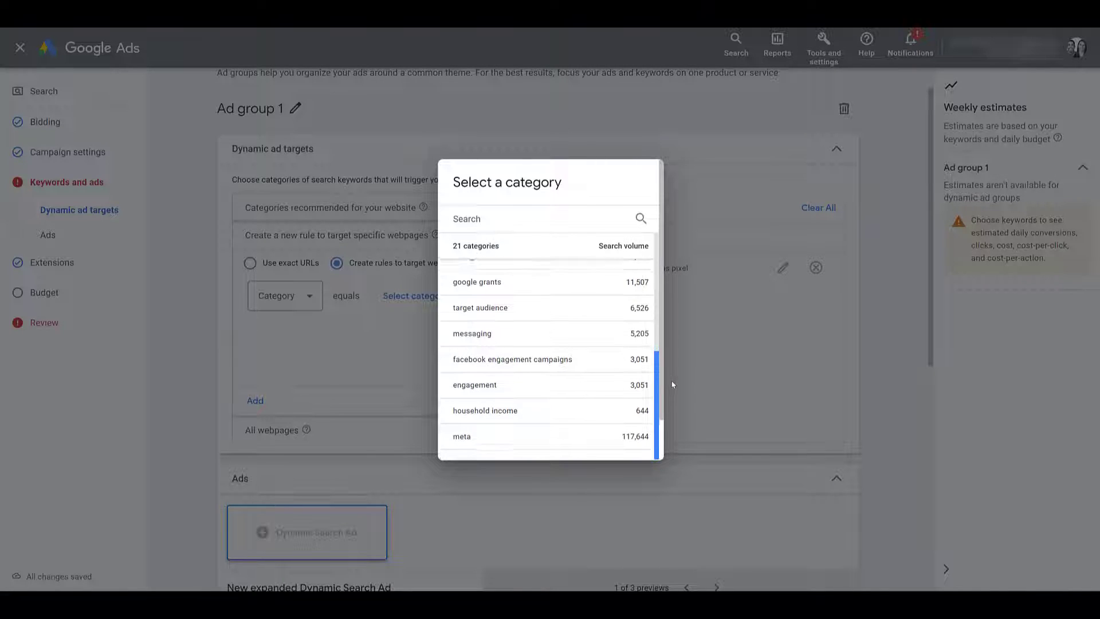
click(368, 349)
Remove the Page content contains pixel target and target All webpages instead
click(815, 267)
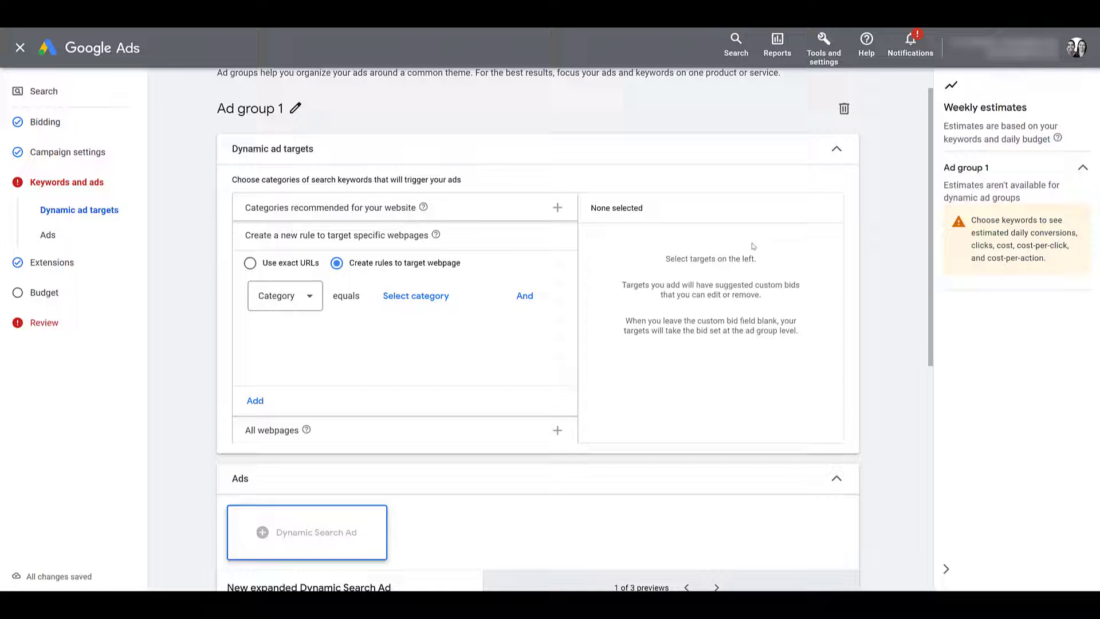
click(341, 430)
click(250, 296)
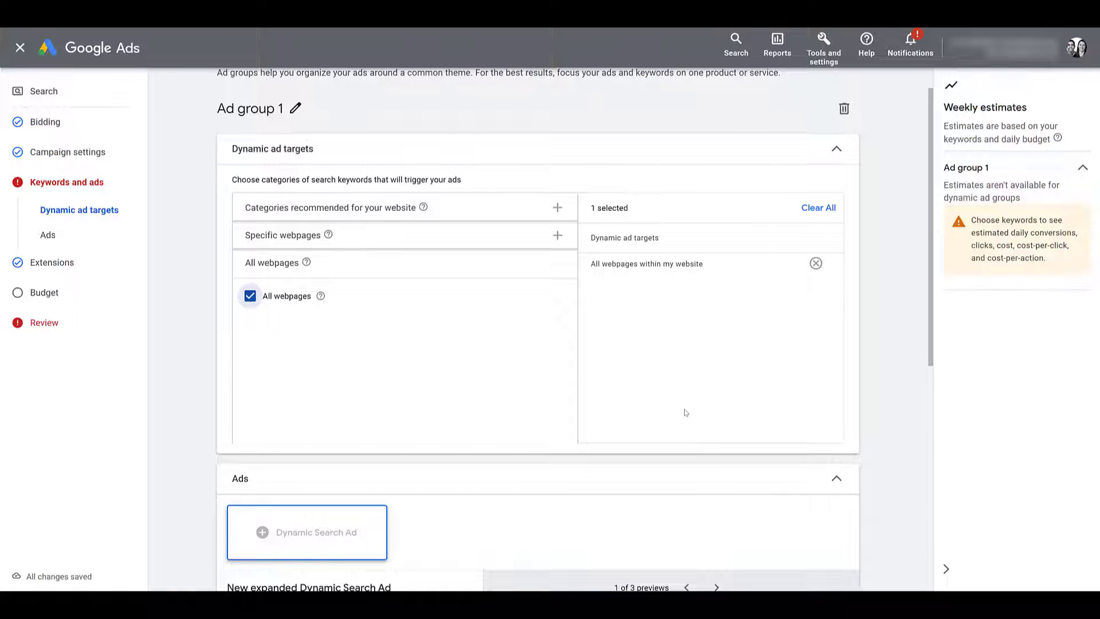
Restrict Dynamic Search Ads to URLs from DSA Page Feed only and continue to Keywords and ads
scroll(686, 413, up, 1)
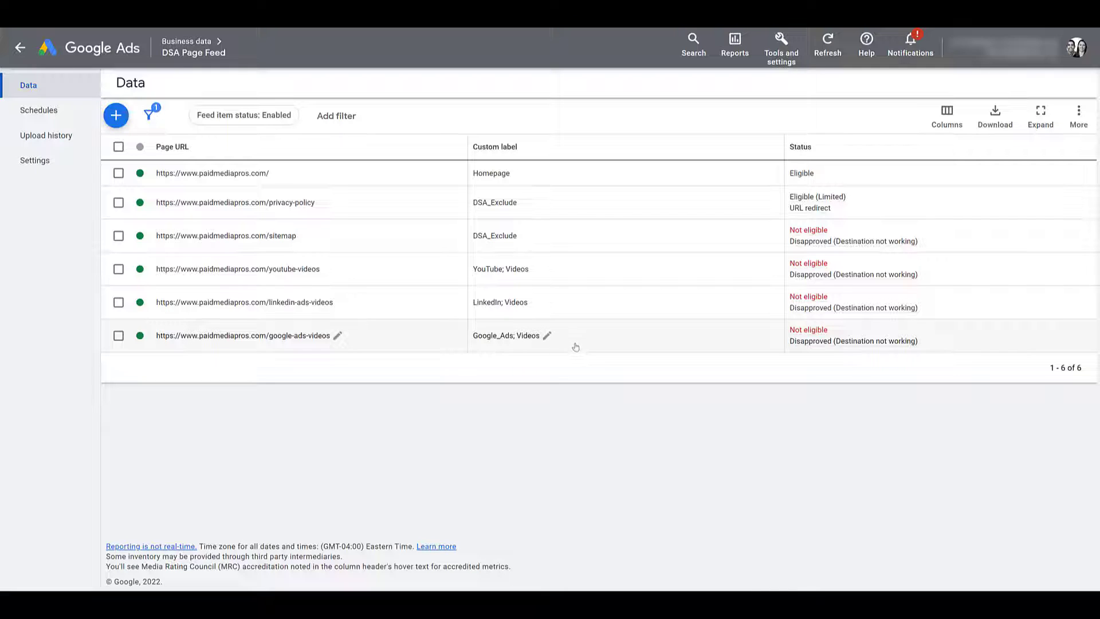
mouse_move(245, 60)
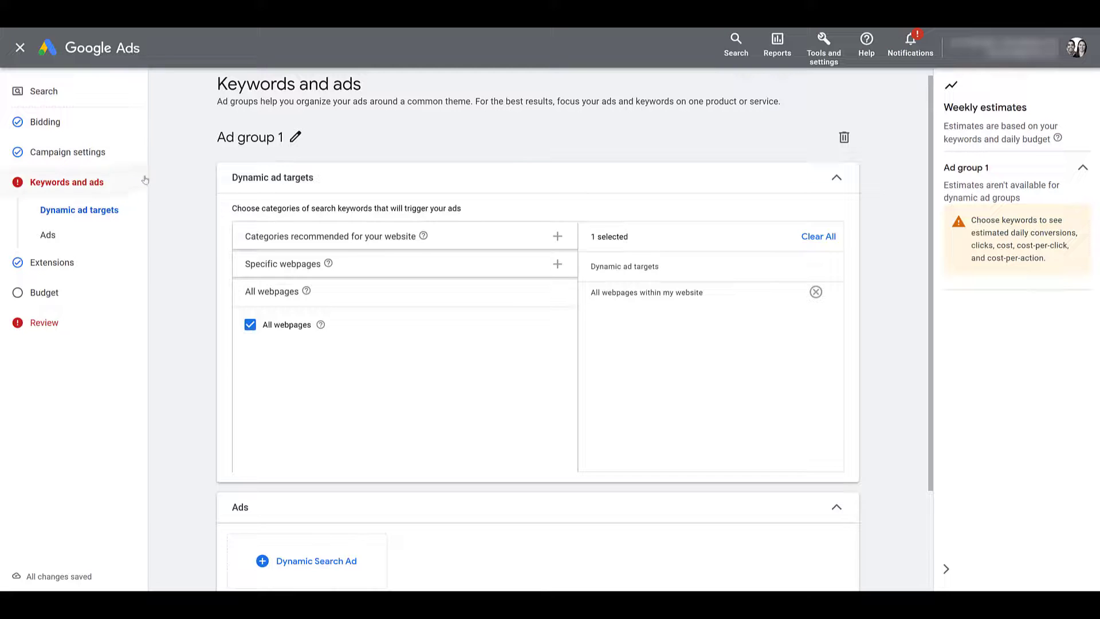
click(96, 154)
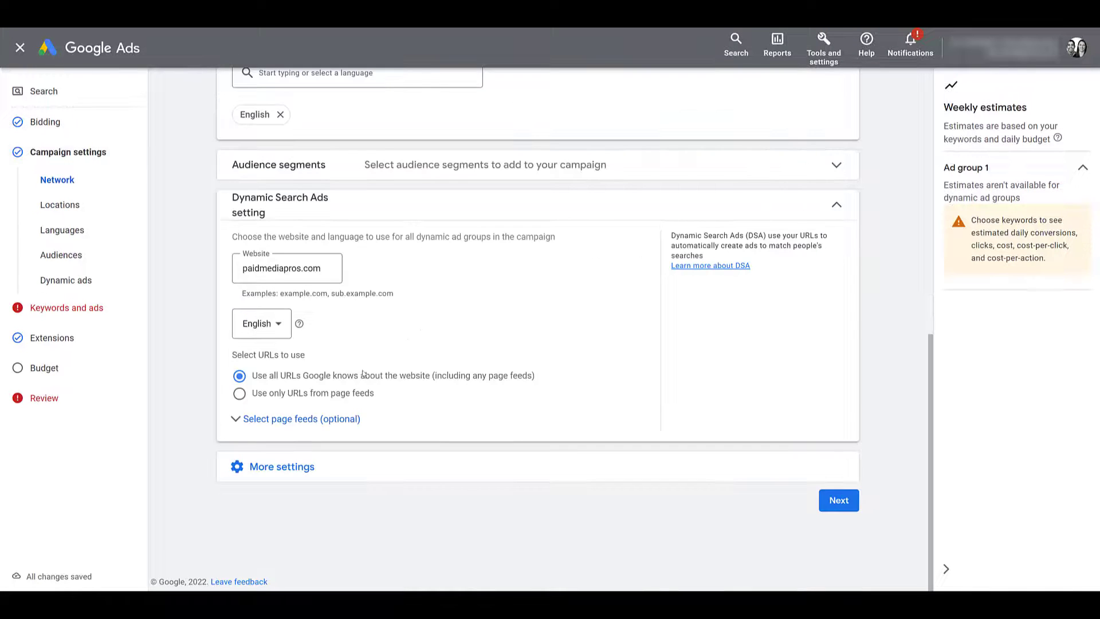
click(348, 394)
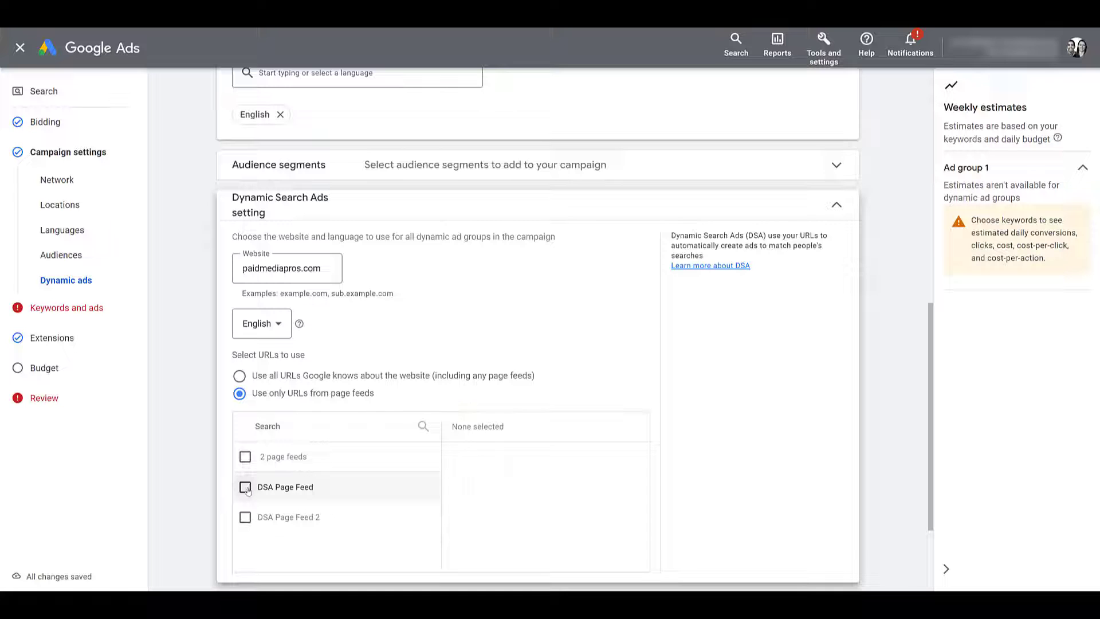
click(245, 487)
scroll(515, 470, down, 3)
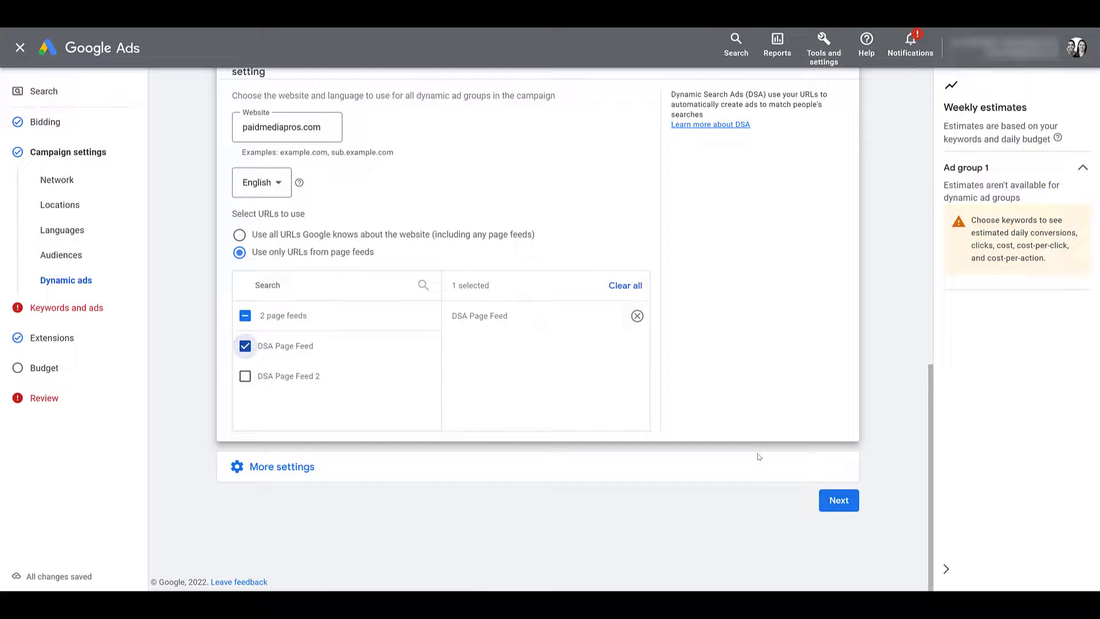
click(828, 504)
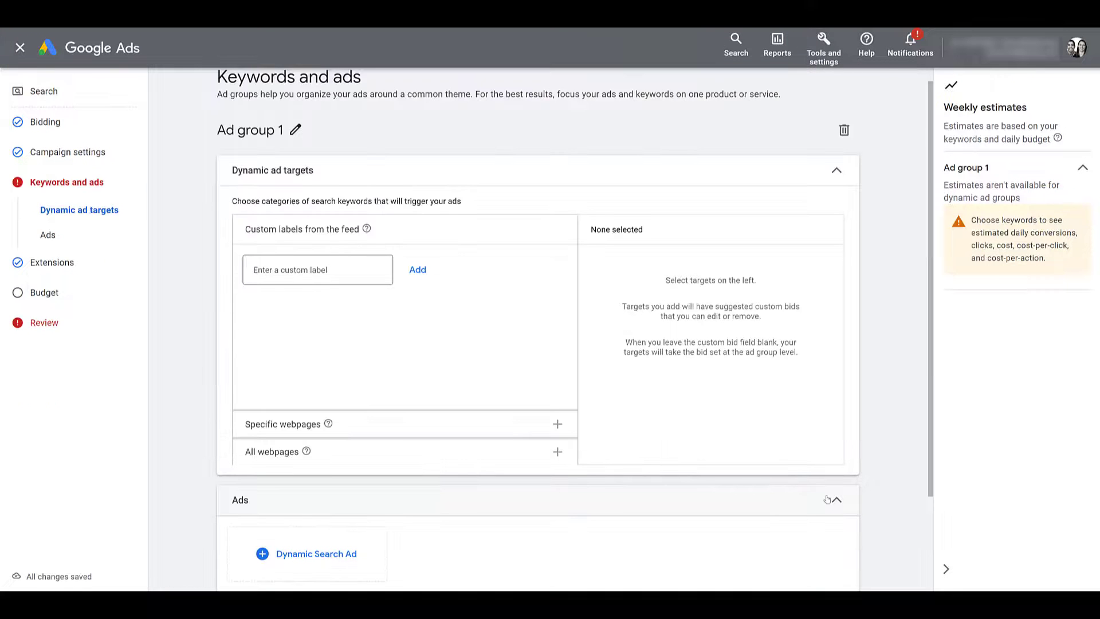
Add the Videos custom label as a dynamic ad target, then expand Specific webpages and All webpages options
click(371, 268)
text(Videos)
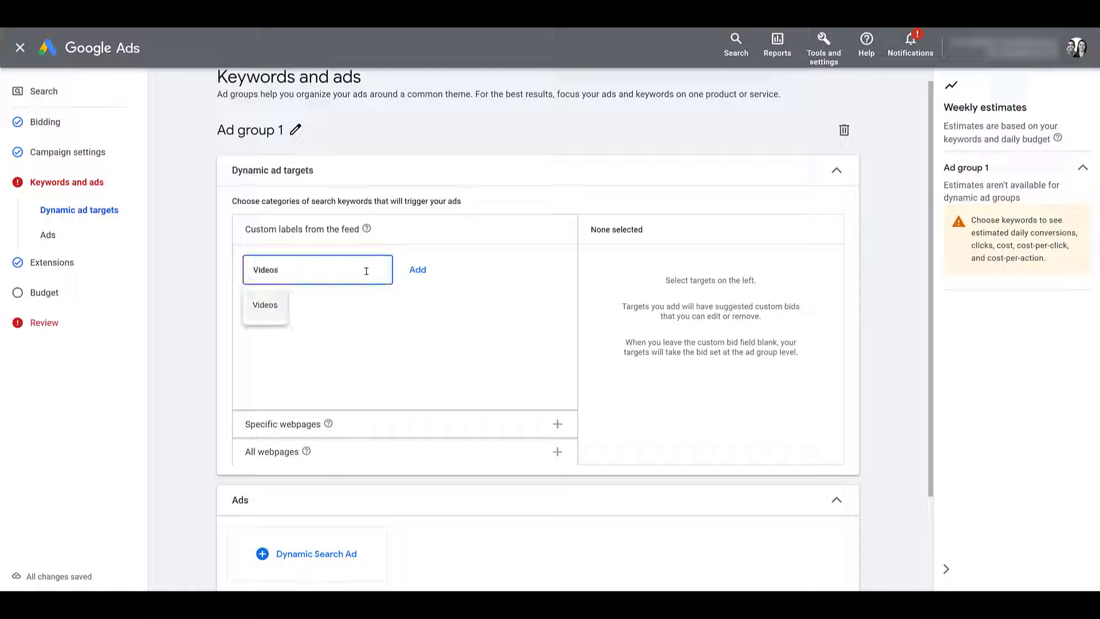
click(276, 313)
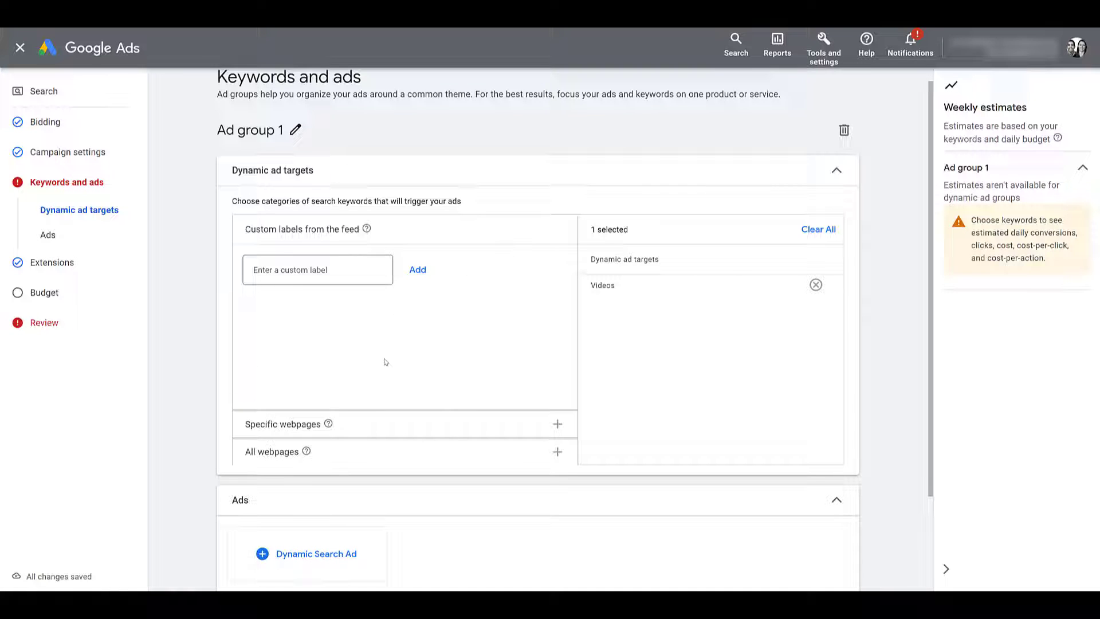
click(393, 430)
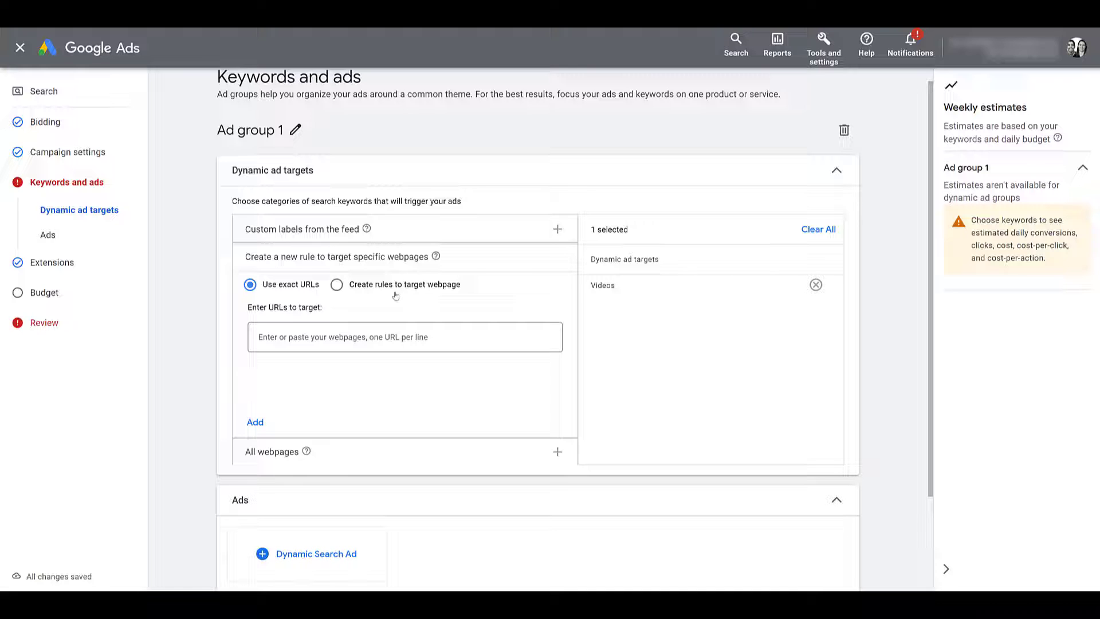
click(376, 454)
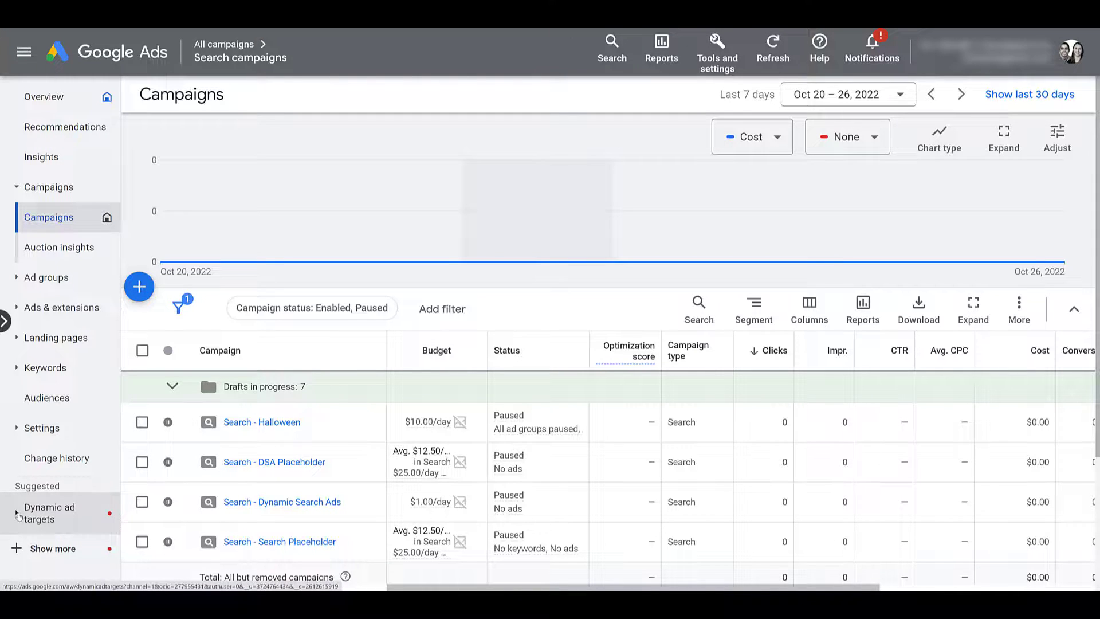
Open the Dynamic ad targets list and cancel a draft target for Ad group 1 of Search - DSA Placeholder
click(19, 515)
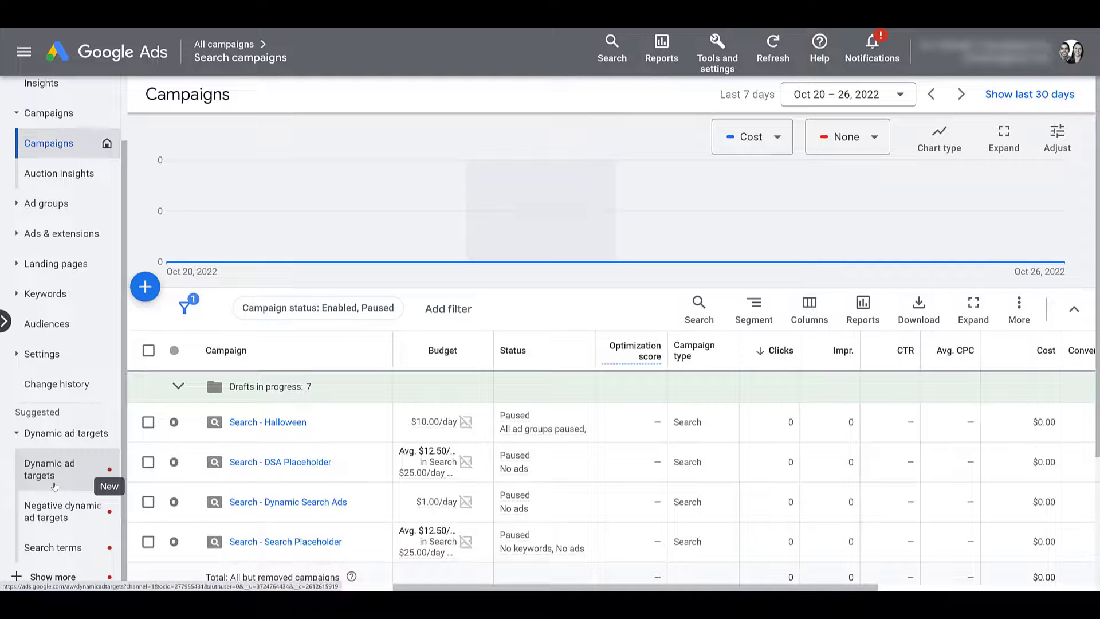
click(54, 486)
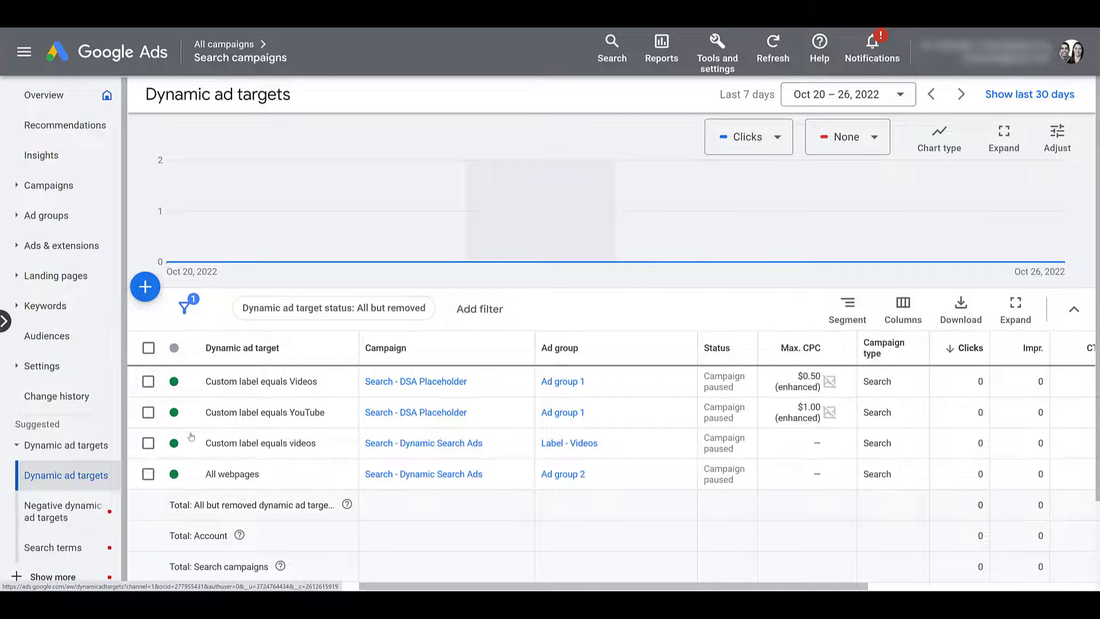
click(146, 287)
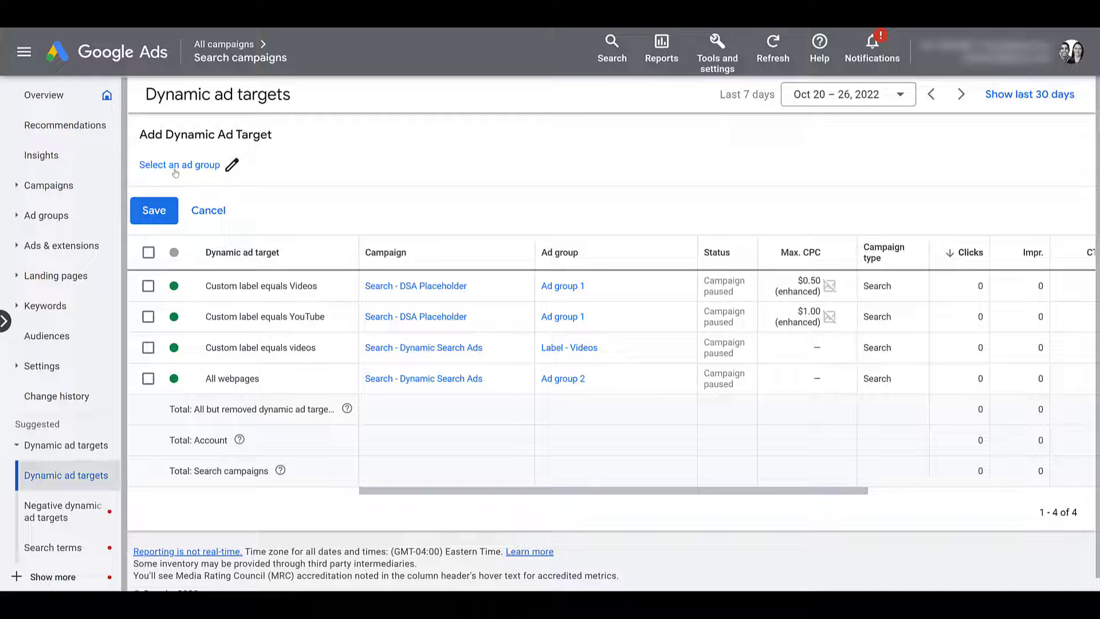
click(176, 166)
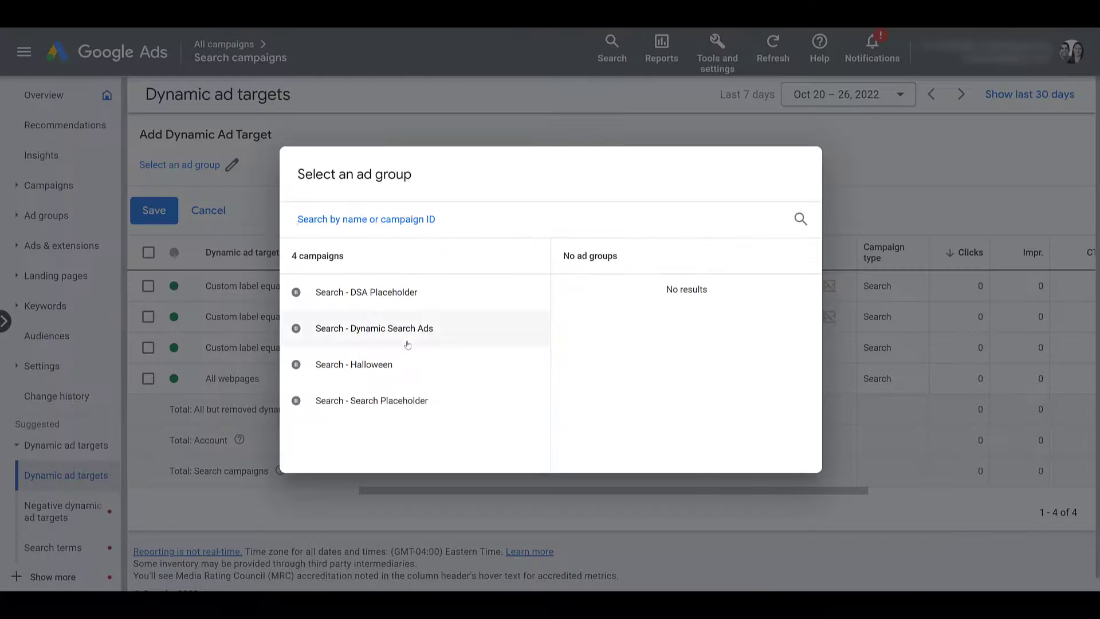
click(401, 289)
scroll(313, 390, up, 5)
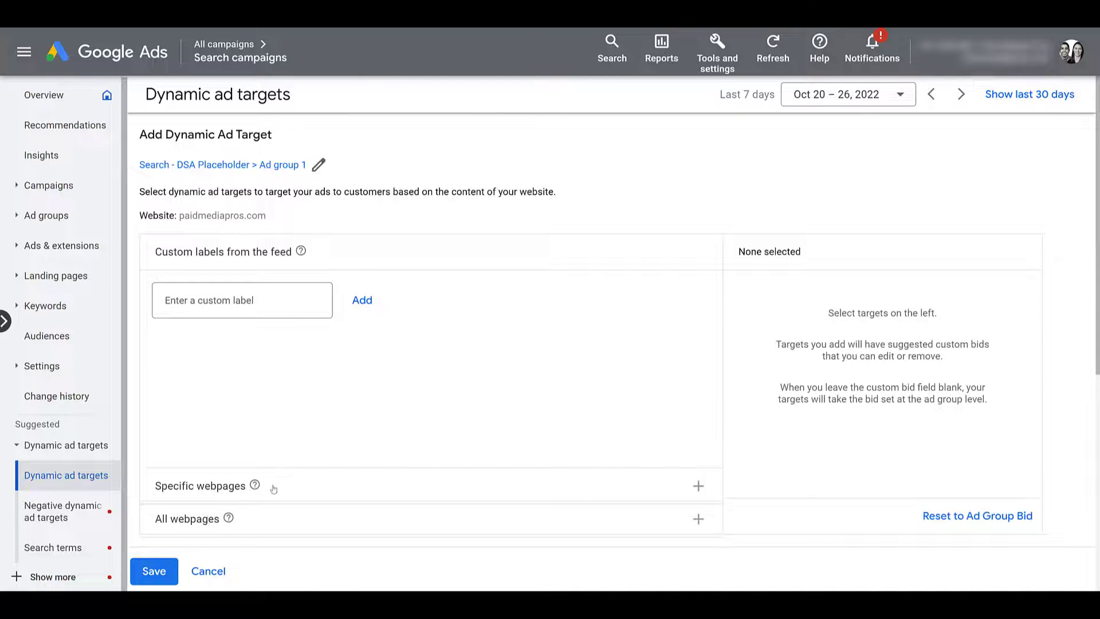
click(208, 571)
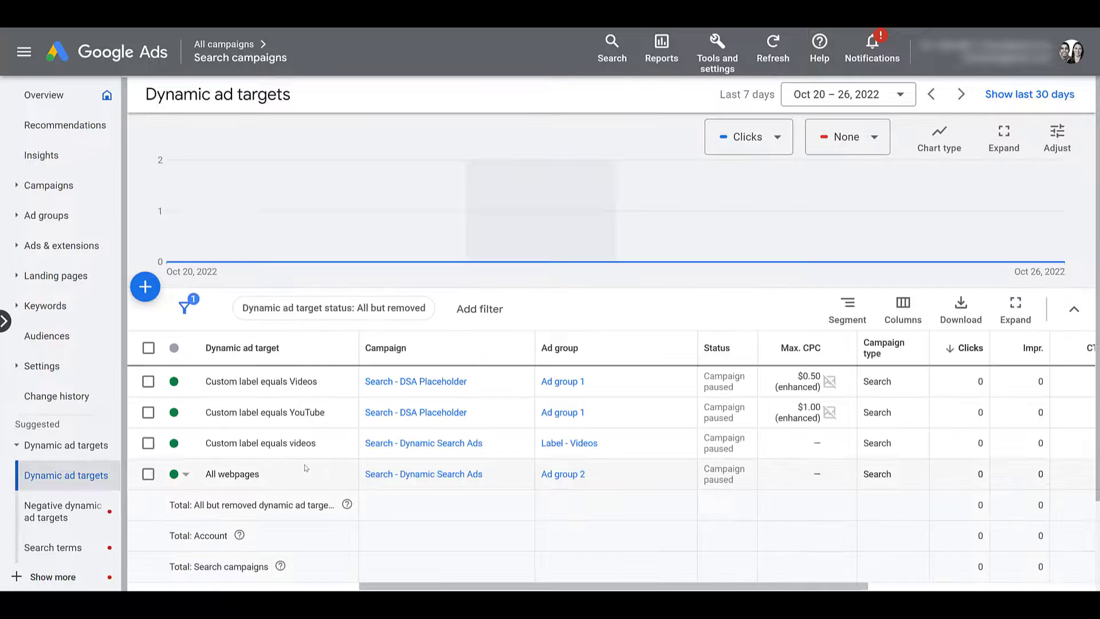
Start a new campaign-level negative dynamic ad target for Search - DSA Placeholder
click(67, 517)
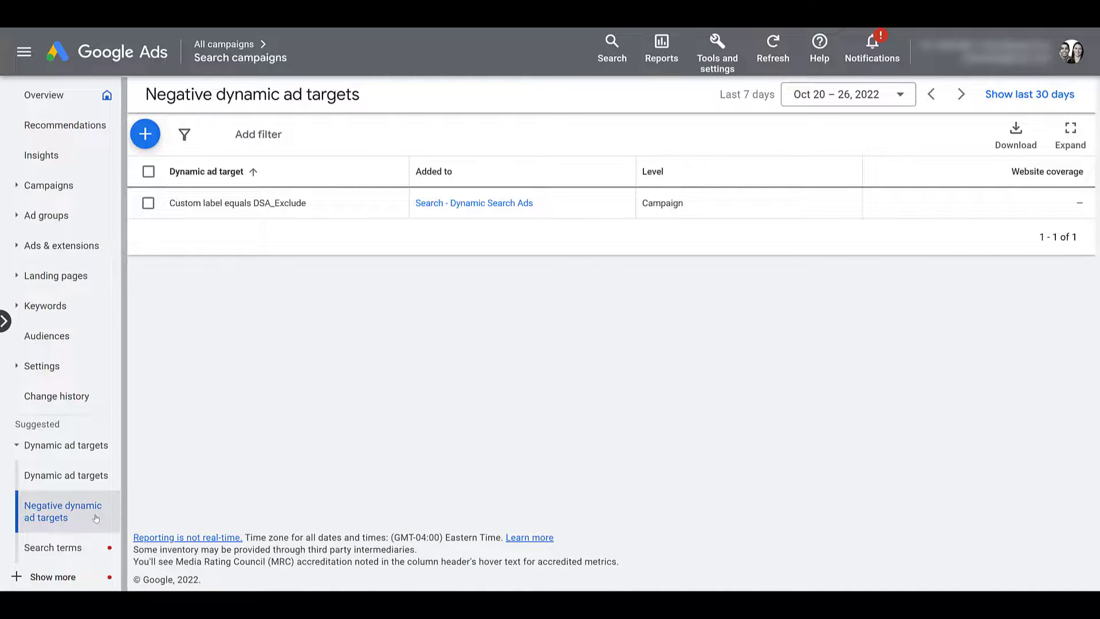
click(146, 135)
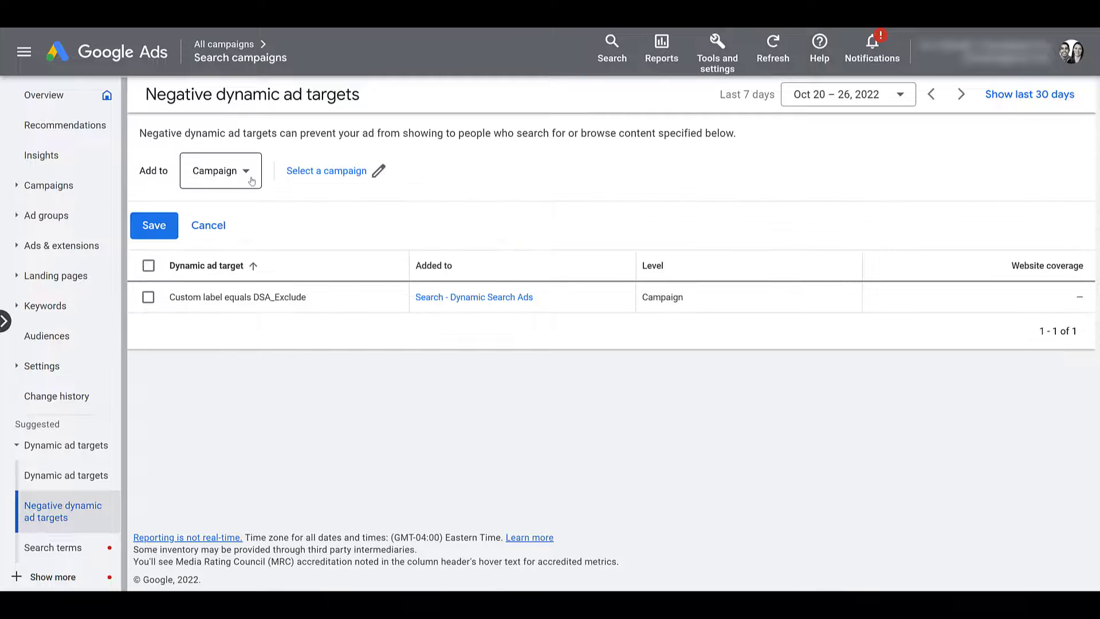
click(246, 179)
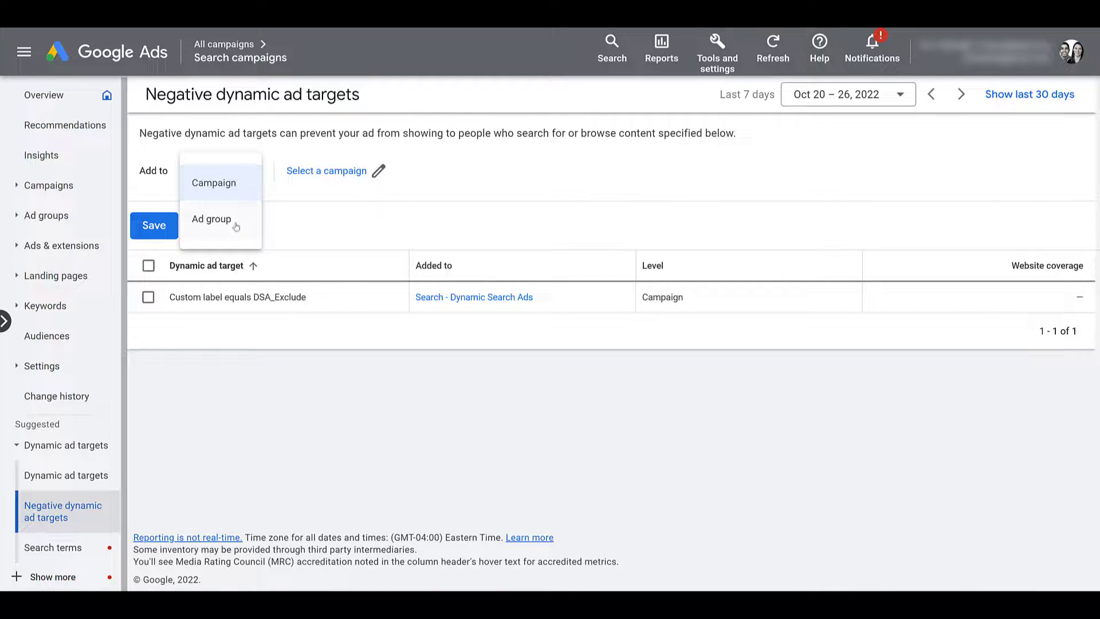
click(363, 383)
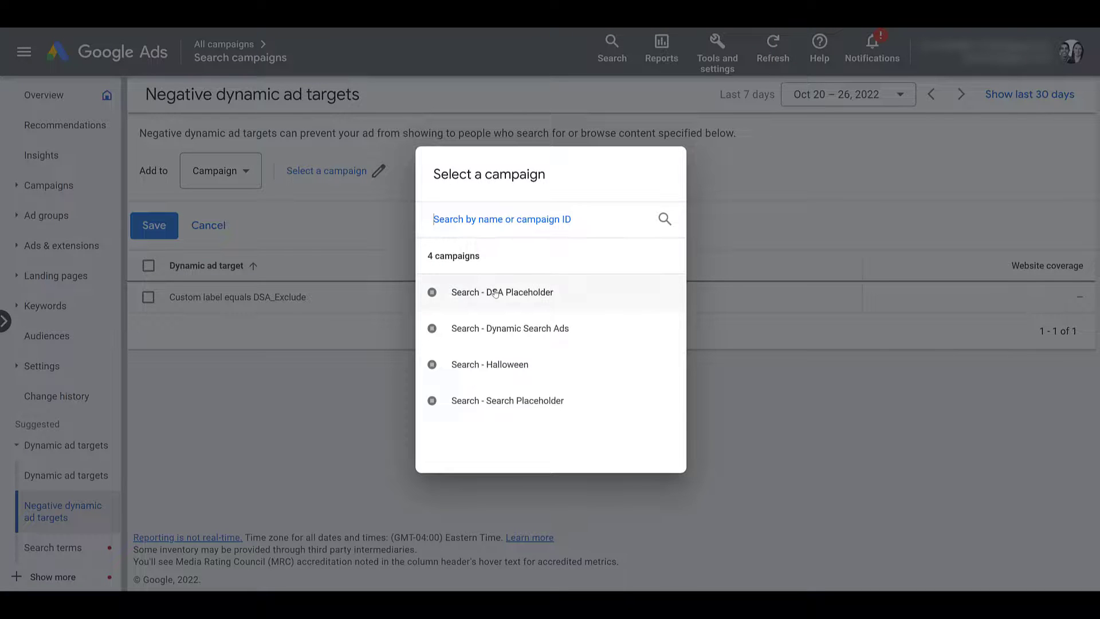
click(496, 293)
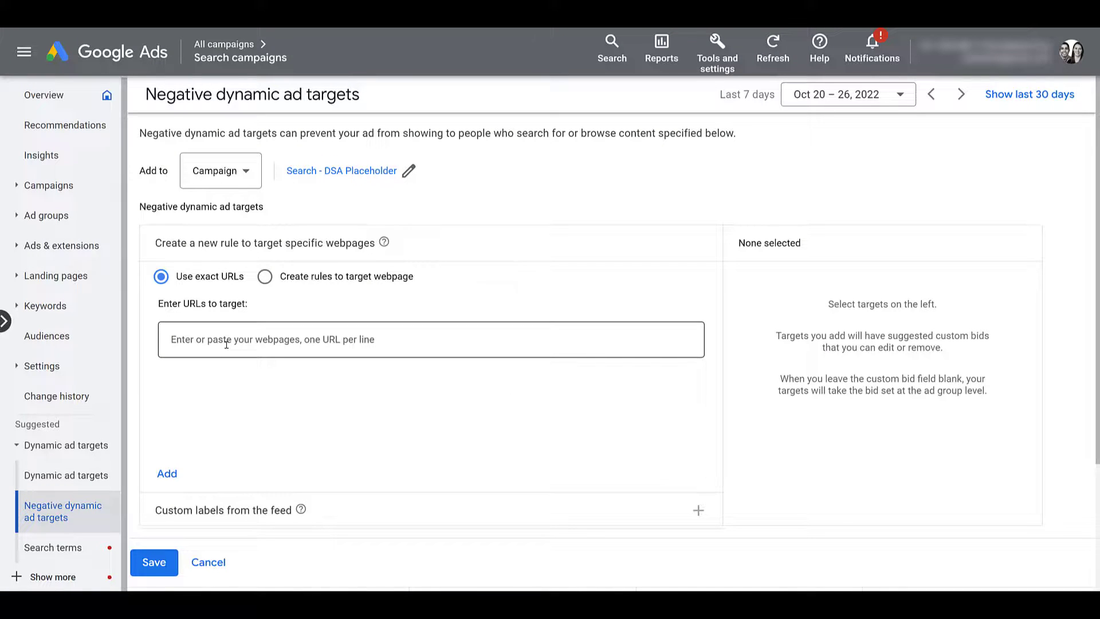
Switch the exclusion to a webpage rule and set its rule type to Custom label
click(349, 277)
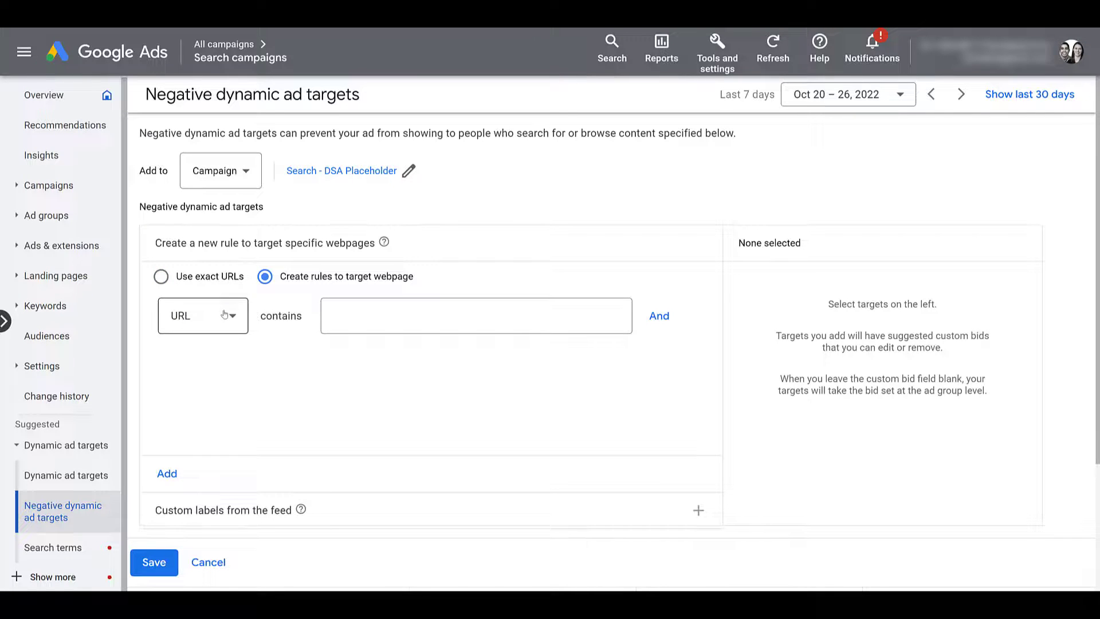
click(224, 314)
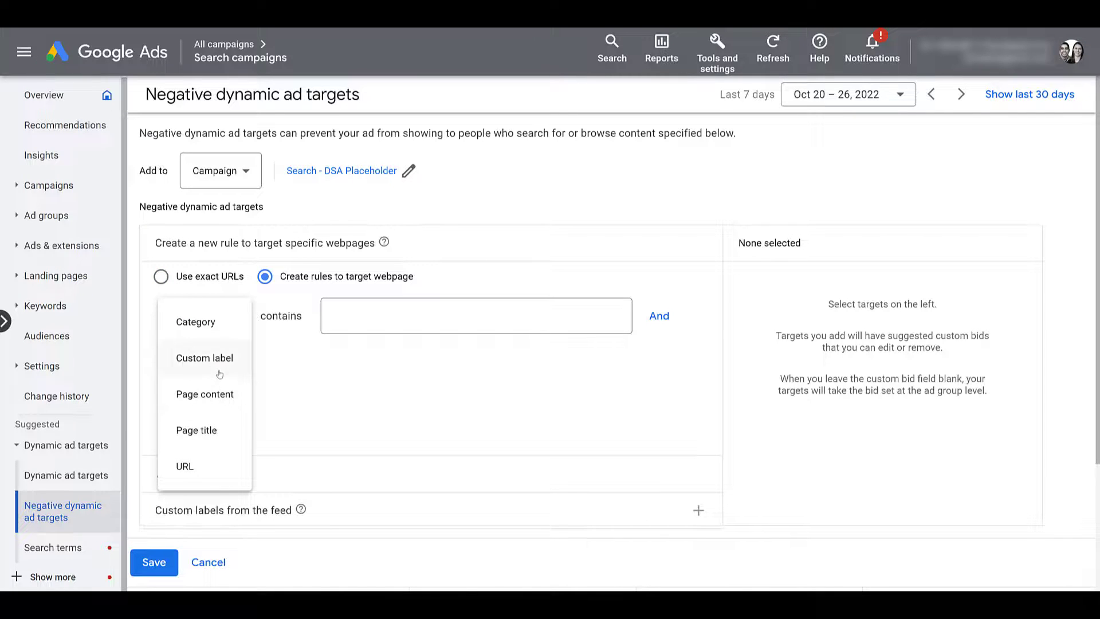
click(219, 361)
scroll(258, 401, down, 3)
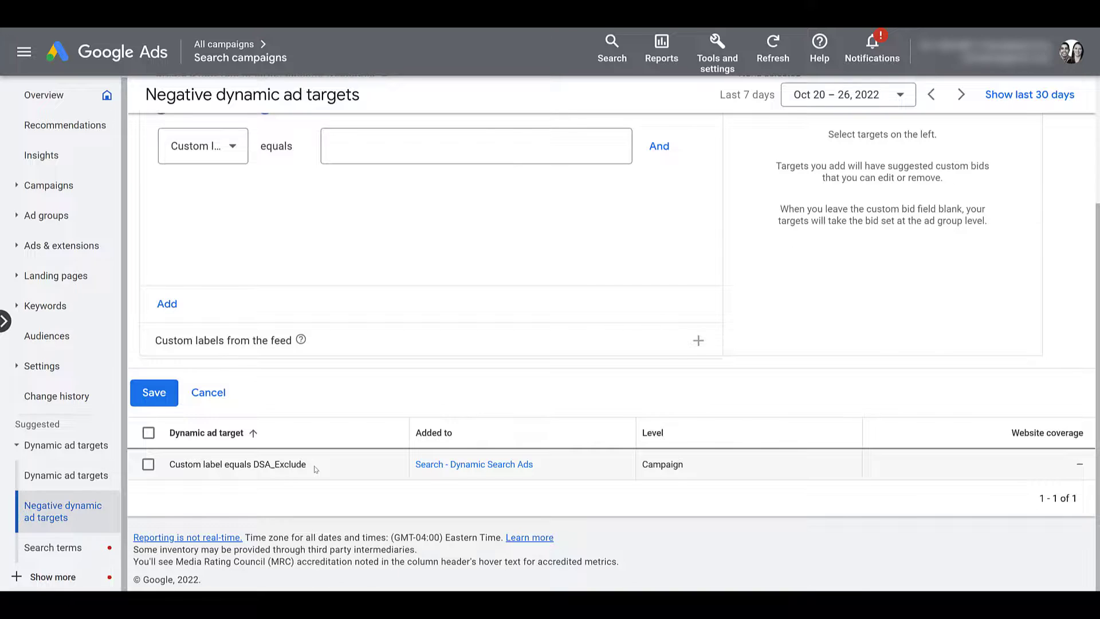
scroll(314, 469, up, 2)
click(230, 278)
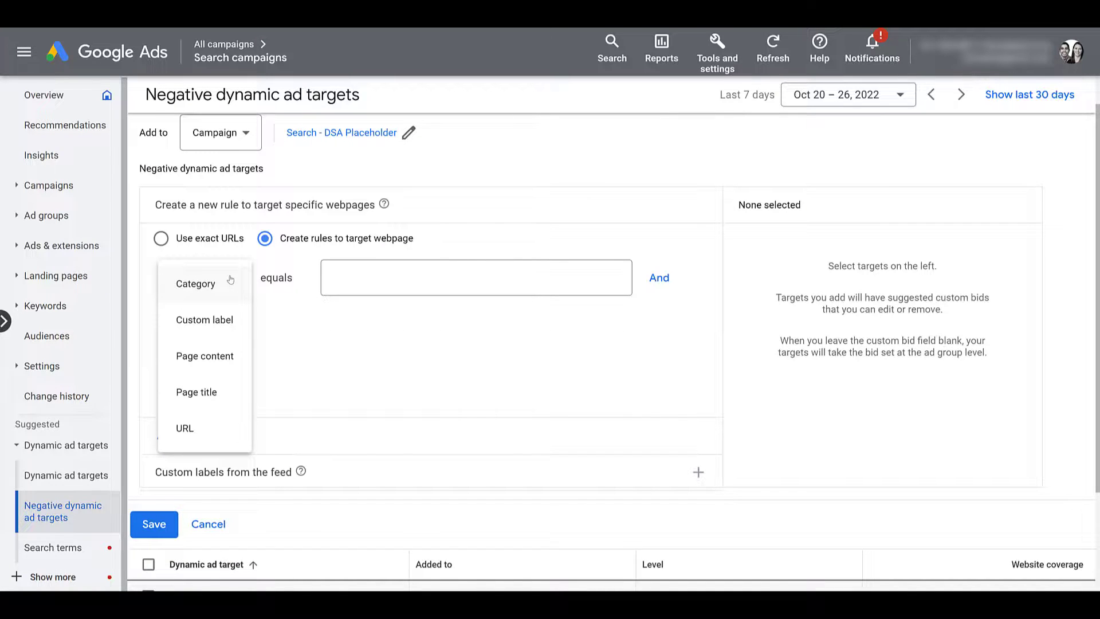
Cancel the unsaved negative target form, leaving only the DSA_Exclude exclusion
click(208, 523)
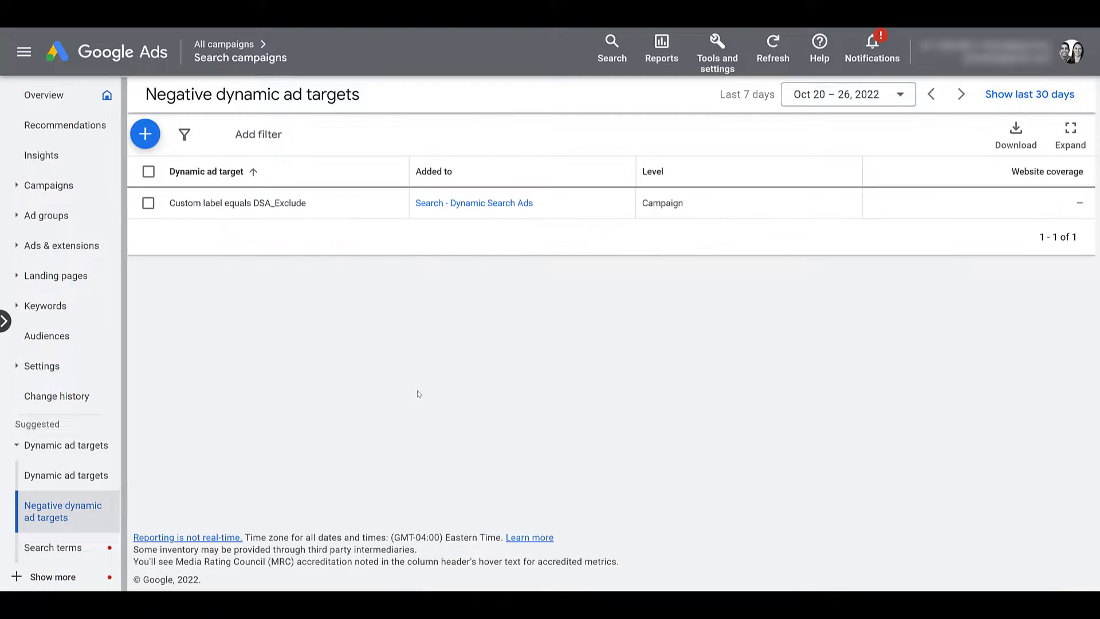